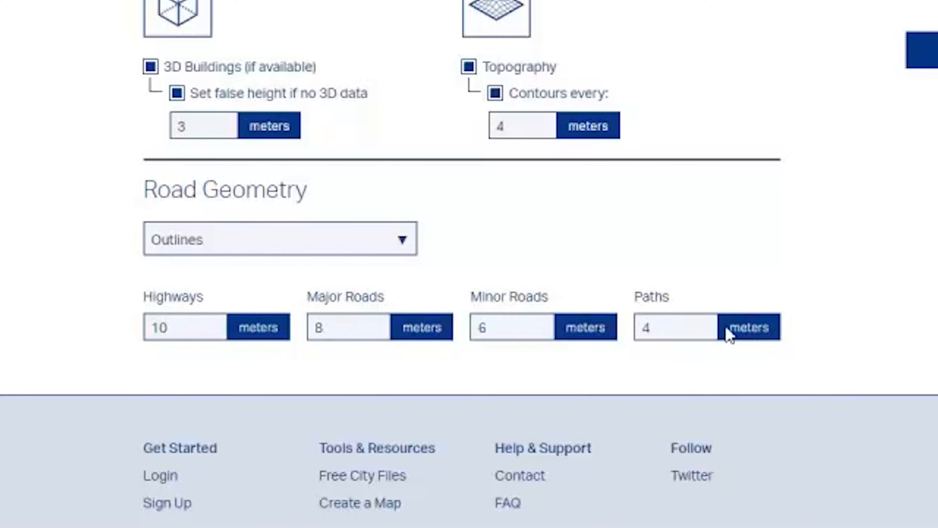
Check the road width fields for highways, major roads, minor roads and paths, and create the AutoCAD map file
{"action": "double_click", "coordinate": [168, 330]}
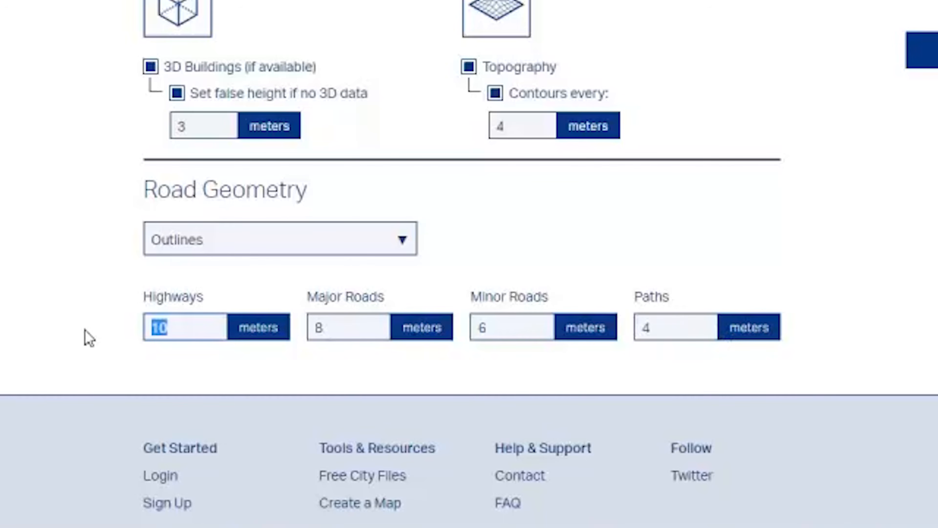
{"action": "key", "text": "Tab"}
{"action": "key", "text": "Tab"}
{"action": "key", "text": "Tab"}
{"action": "key", "text": "Tab"}
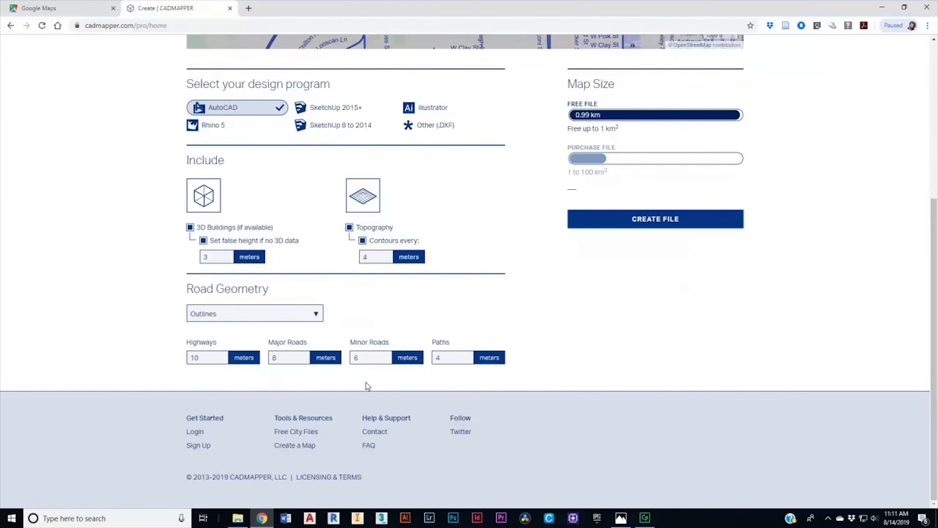
{"action": "left_click", "coordinate": [660, 220]}
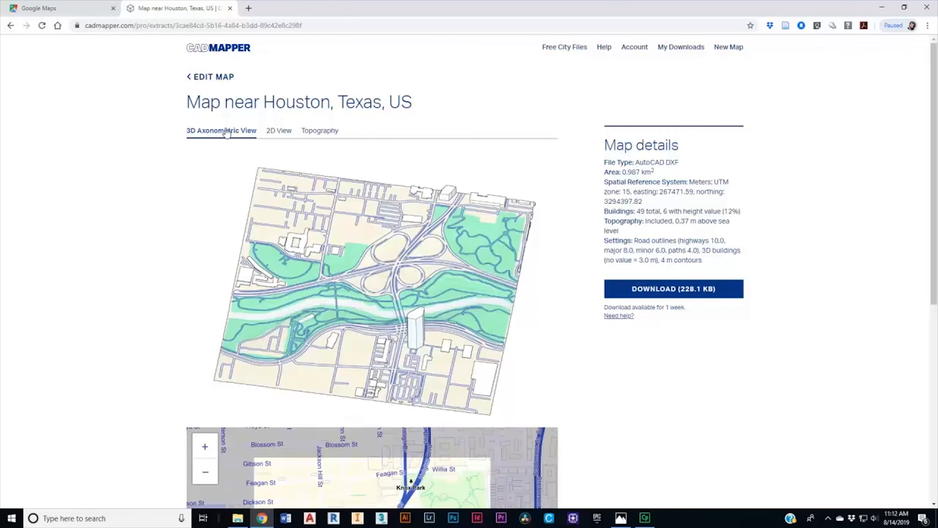
Review the generated Houston map in 2D view, including the area preview and the map details
{"action": "left_click", "coordinate": [308, 135]}
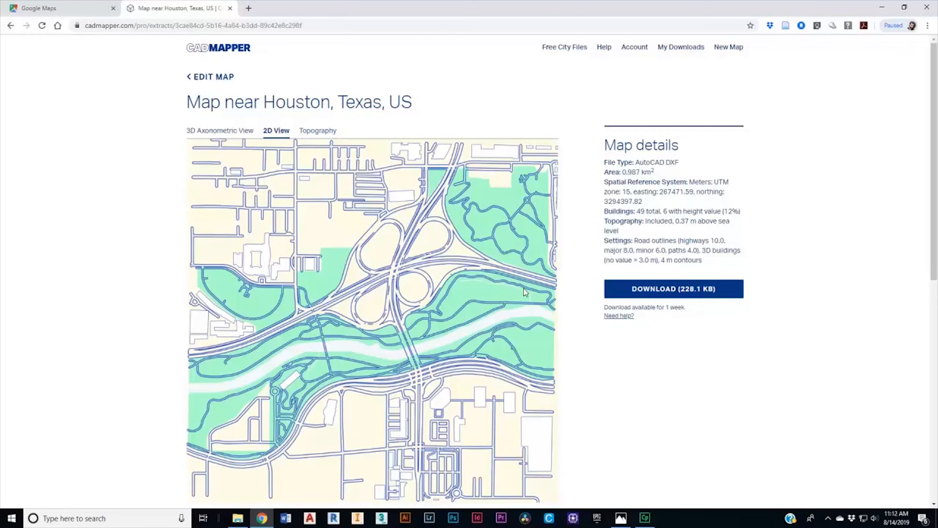
{"action": "scroll", "coordinate": [524, 288], "scroll_direction": "down", "scroll_amount": 10}
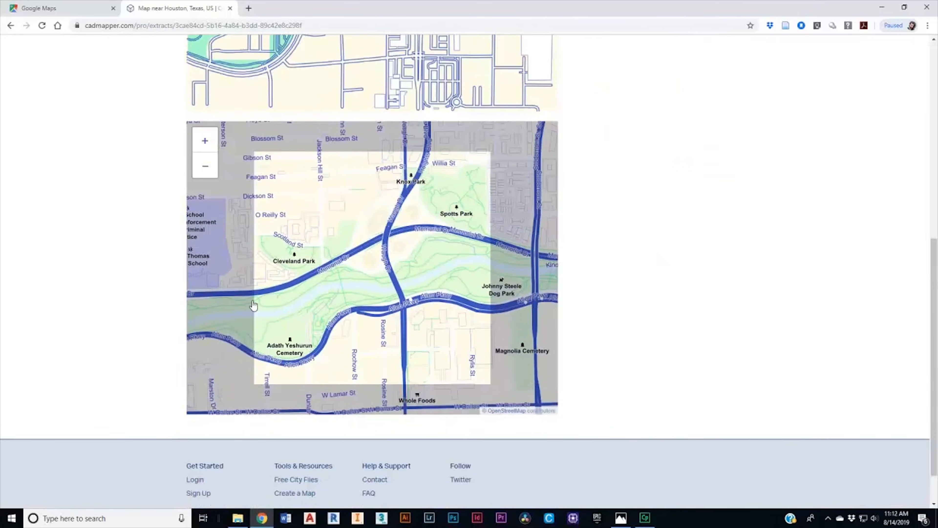
{"action": "scroll", "coordinate": [700, 359], "scroll_direction": "up", "scroll_amount": 6}
{"action": "scroll", "coordinate": [700, 162], "scroll_direction": "up", "scroll_amount": 3}
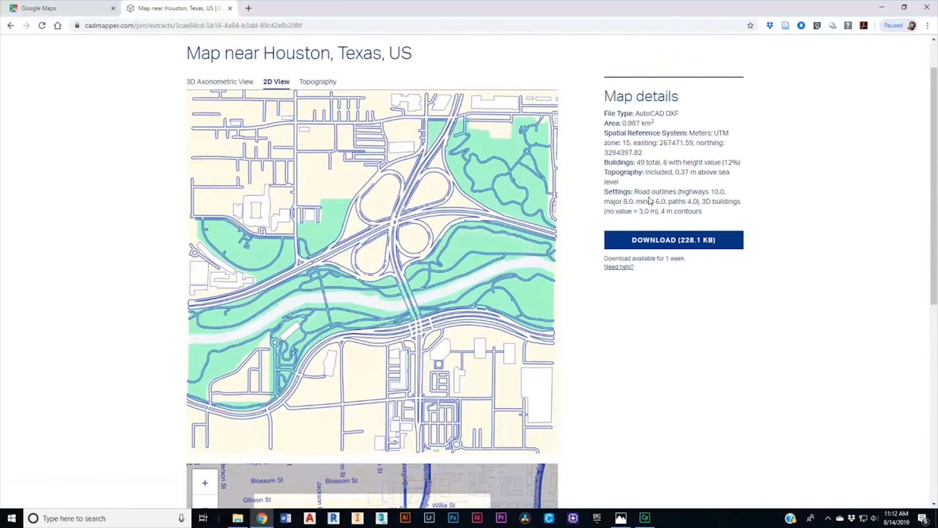
Download the Houston map archive and open its DXF file in AutoCAD
{"action": "left_click", "coordinate": [654, 243]}
{"action": "left_click", "coordinate": [102, 497]}
{"action": "left_click", "coordinate": [140, 463]}
{"action": "double_click", "coordinate": [408, 160]}
{"action": "left_click", "coordinate": [373, 157]}
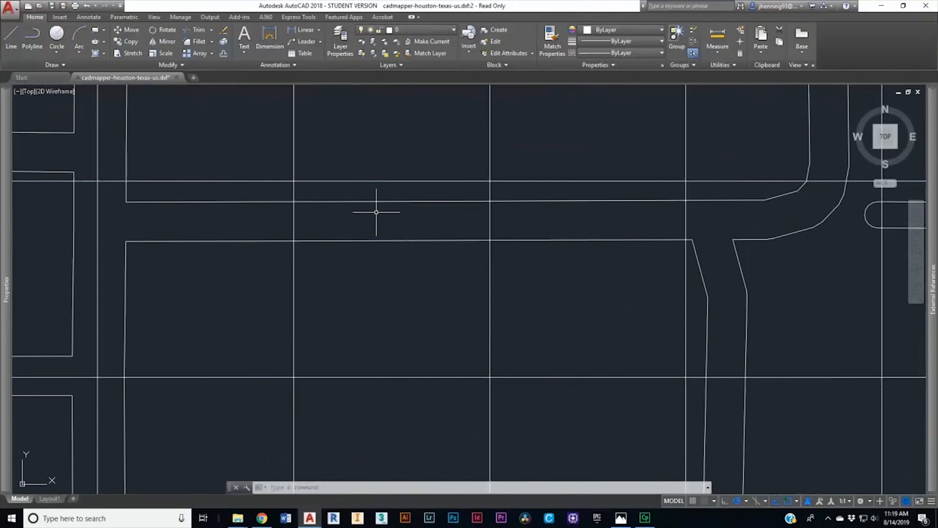
Measure the width of a horizontal dead-end road with DIST, from one edge line to the other
{"action": "scroll", "coordinate": [334, 244], "scroll_direction": "up", "scroll_amount": 2}
{"action": "scroll", "coordinate": [333, 245], "scroll_direction": "down", "scroll_amount": 2}
{"action": "middle_click_drag", "start_coordinate": [227, 229], "coordinate": [283, 310]}
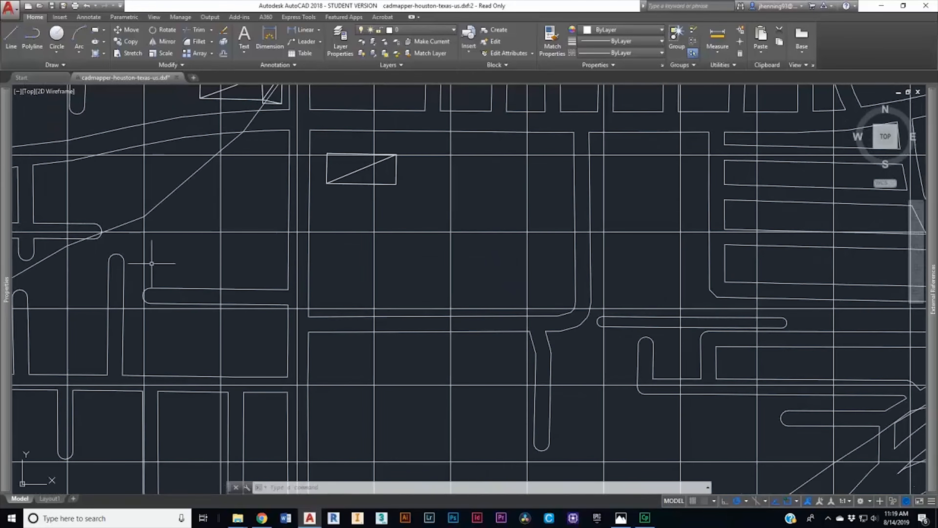
{"action": "middle_click_drag", "start_coordinate": [152, 265], "coordinate": [251, 197]}
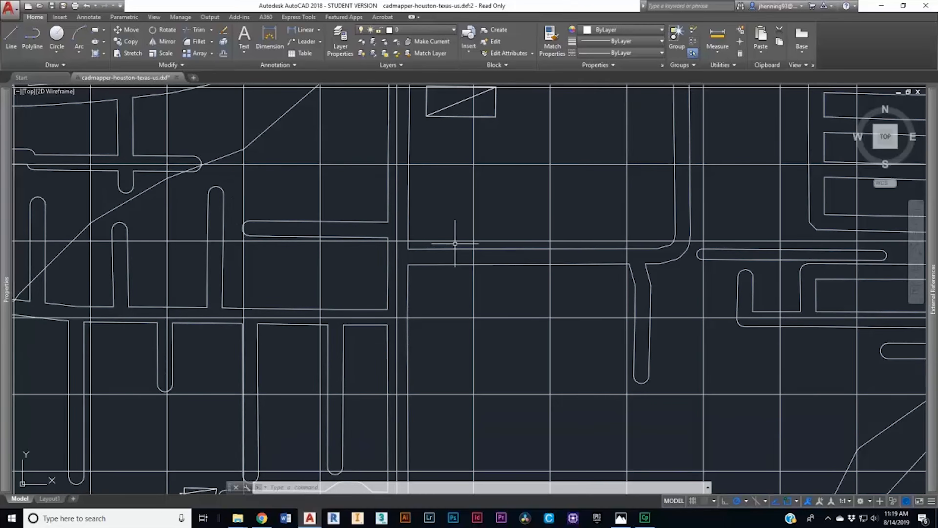
{"action": "middle_click_drag", "start_coordinate": [458, 243], "coordinate": [433, 217]}
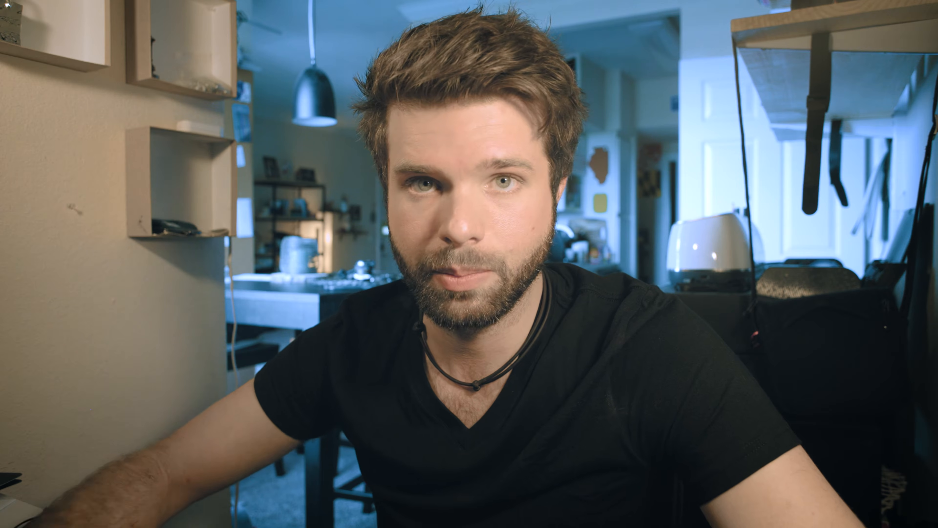
{"action": "key", "text": "Tab"}
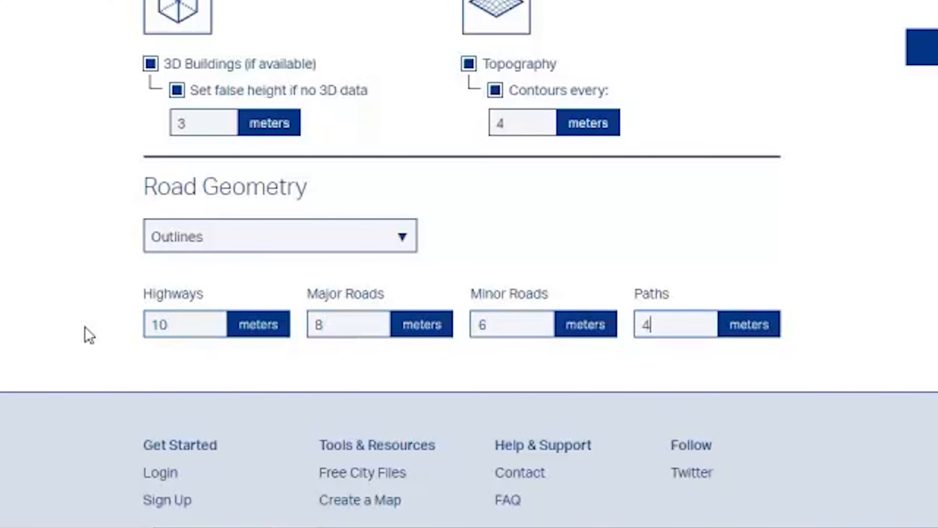
{"action": "left_click", "coordinate": [85, 326]}
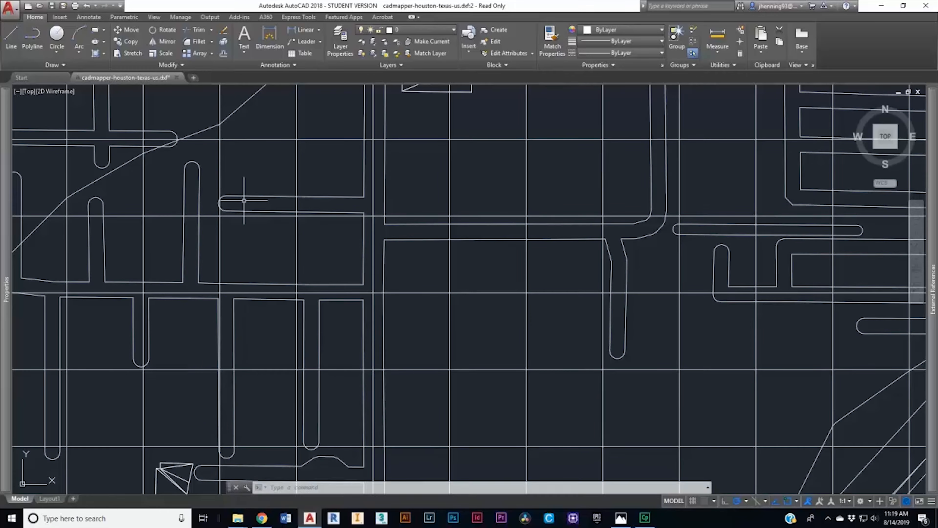
{"action": "type", "text": "dist"}
{"action": "key", "text": "Return"}
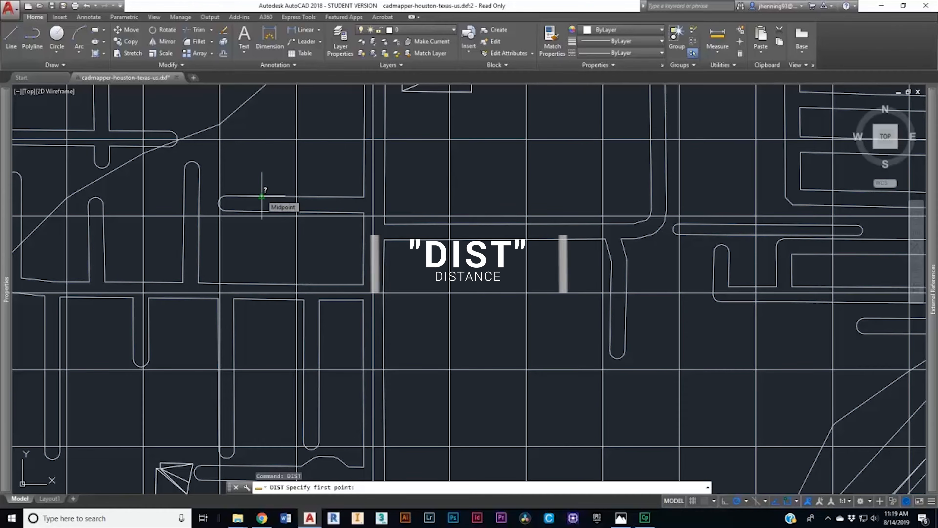
{"action": "left_click", "coordinate": [259, 198]}
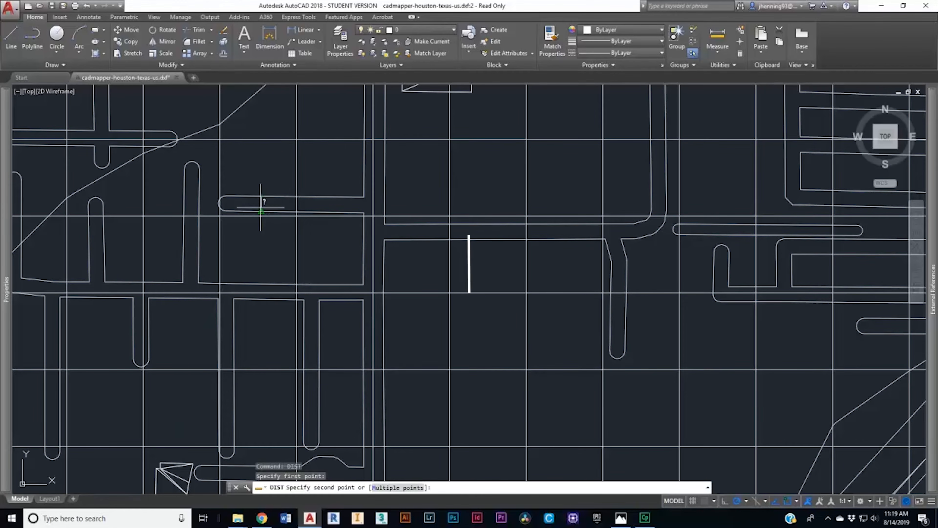
{"action": "left_click", "coordinate": [261, 210]}
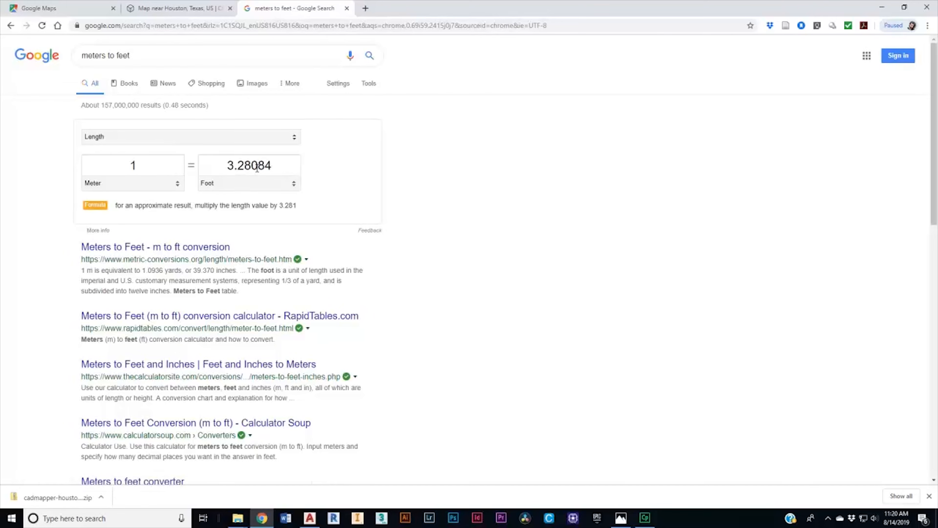
Convert 6 meters to feet with the unit converter in the browser and return to the AutoCAD drawing
{"action": "type", "text": "6"}
{"action": "double_click", "coordinate": [127, 165]}
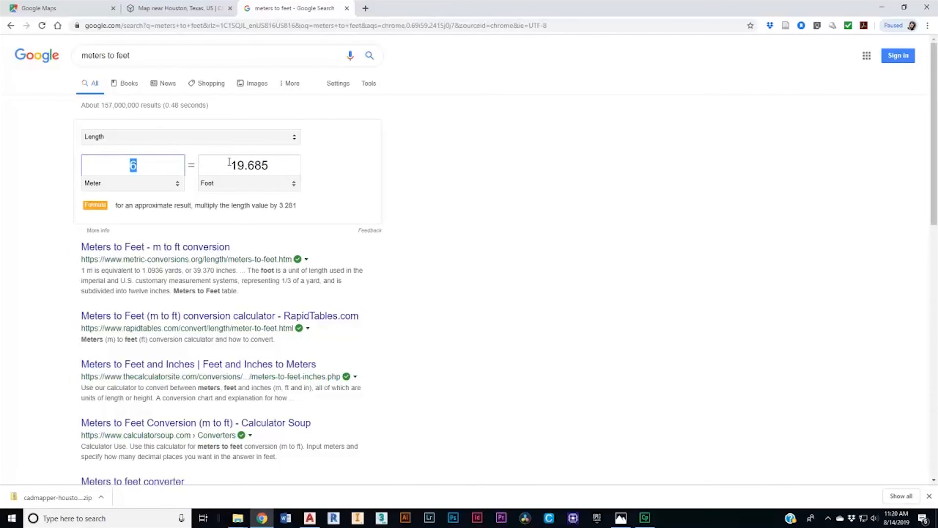
{"action": "double_click", "coordinate": [233, 167]}
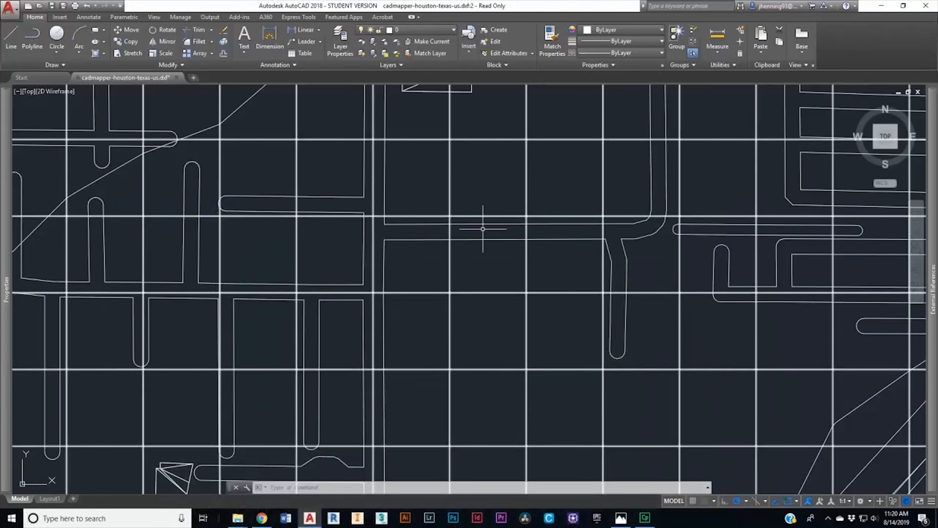
{"action": "left_click", "coordinate": [882, 6]}
Set the drawing units to Architectural length with Inches as the insertion scale
{"action": "type", "text": "pl"}
{"action": "key", "text": "Return"}
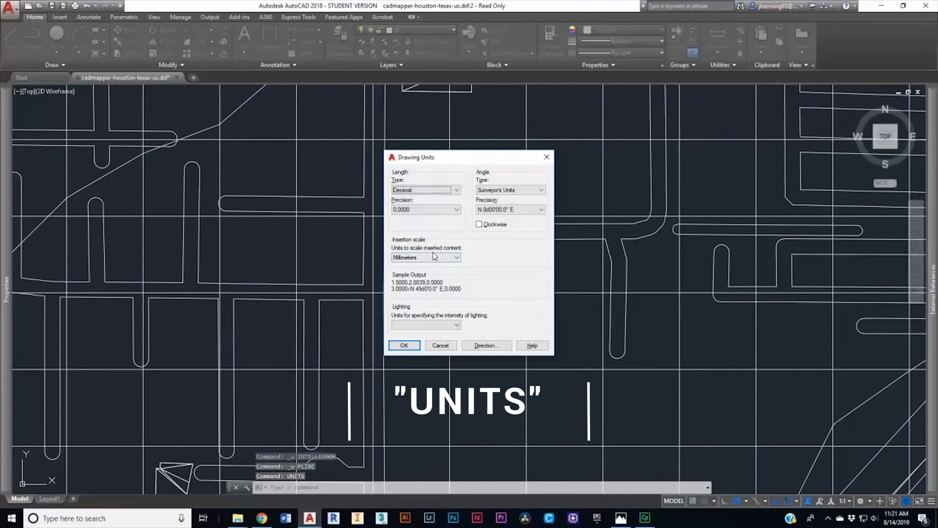
{"action": "left_click", "coordinate": [431, 190]}
{"action": "left_click", "coordinate": [421, 196]}
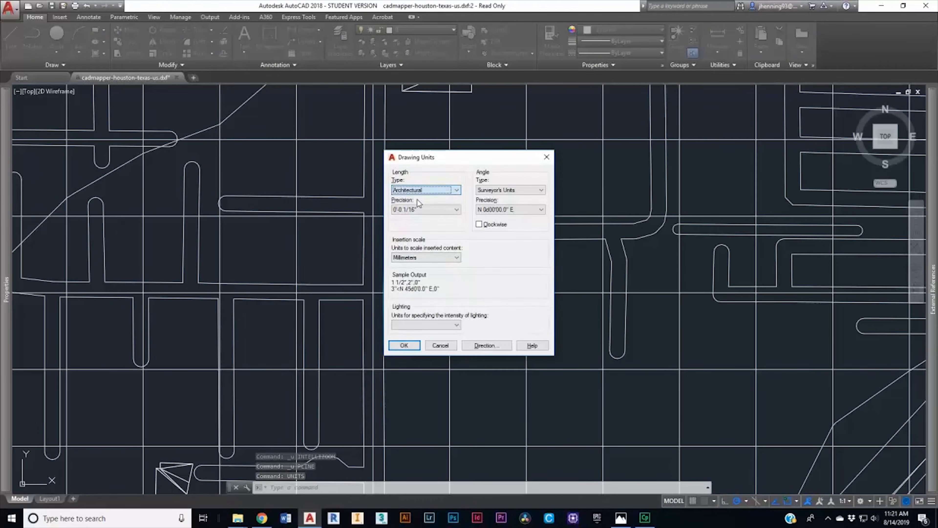
{"action": "left_click", "coordinate": [414, 257]}
{"action": "left_click", "coordinate": [404, 273]}
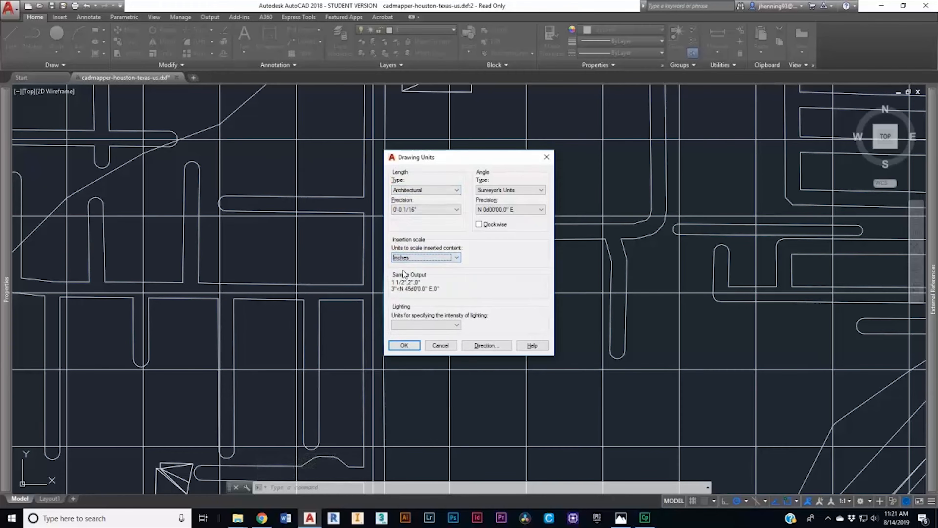
{"action": "left_click", "coordinate": [404, 345]}
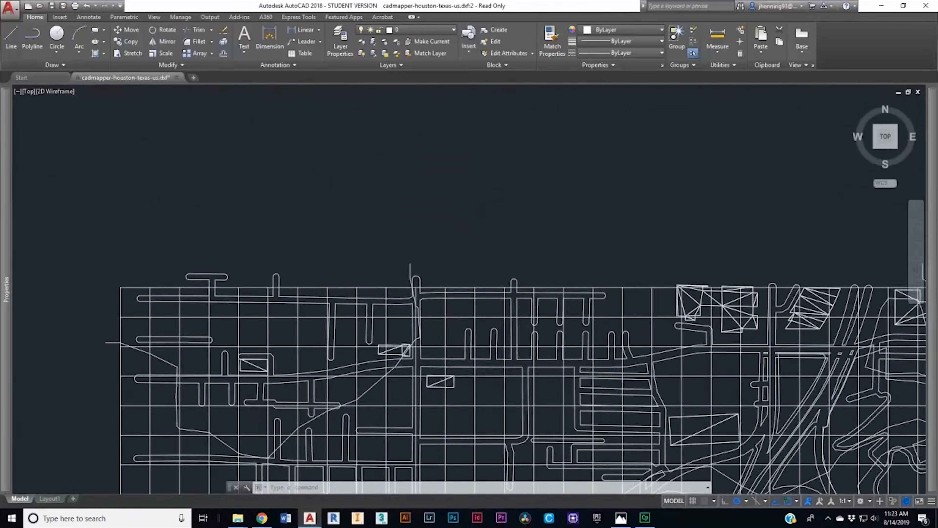
Draw a horizontal 6" polyline in the empty space above the map
{"action": "type", "text": "pl"}
{"action": "key", "text": "Return"}
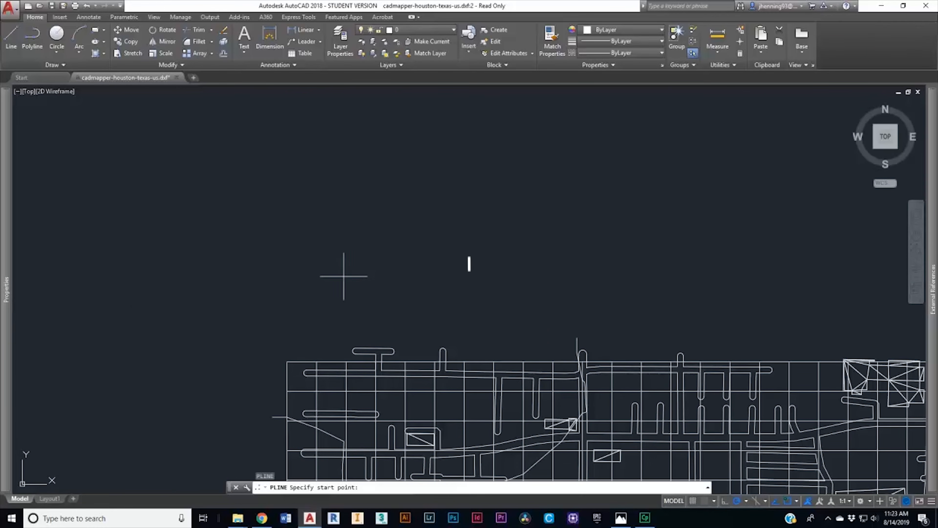
{"action": "left_click", "coordinate": [292, 224]}
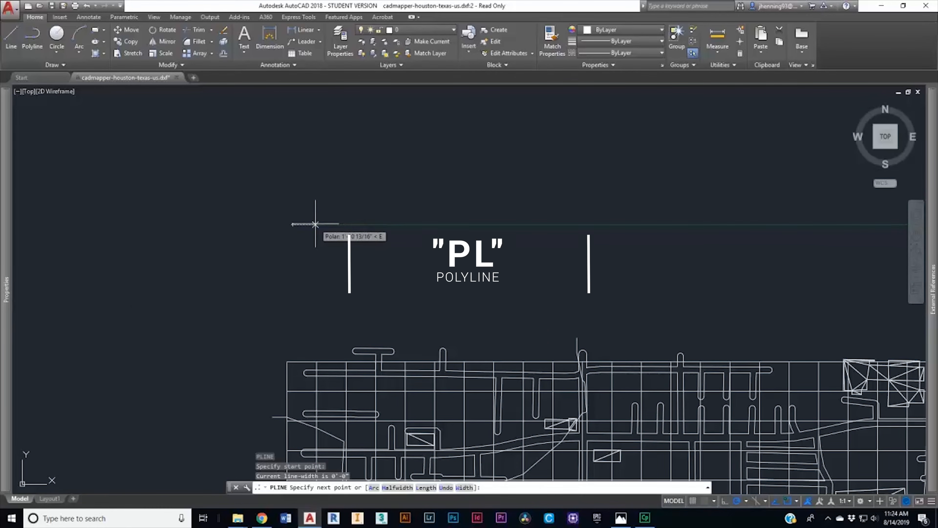
{"action": "type", "text": "6\""}
{"action": "key", "text": "Return"}
{"action": "key", "text": "Escape"}
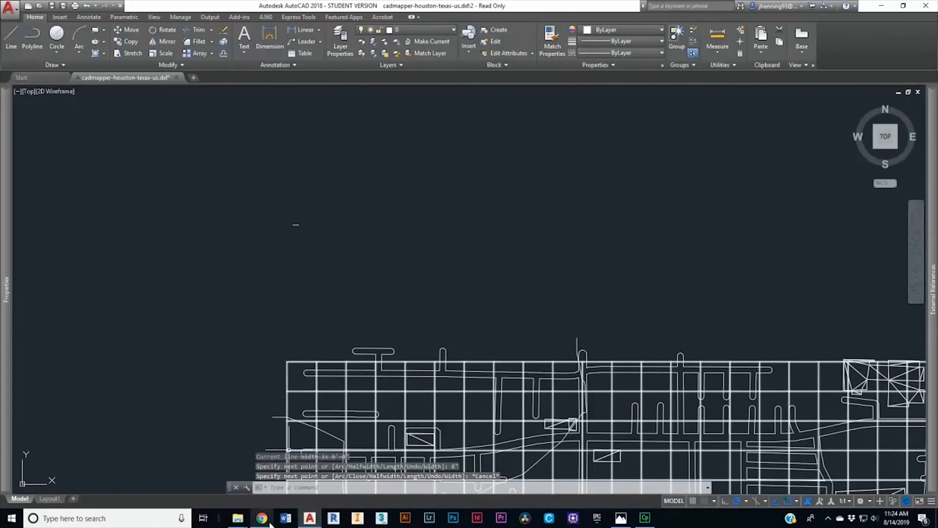
Switch to the browser and copy the converted foot value 19.685
{"action": "left_click", "coordinate": [270, 522]}
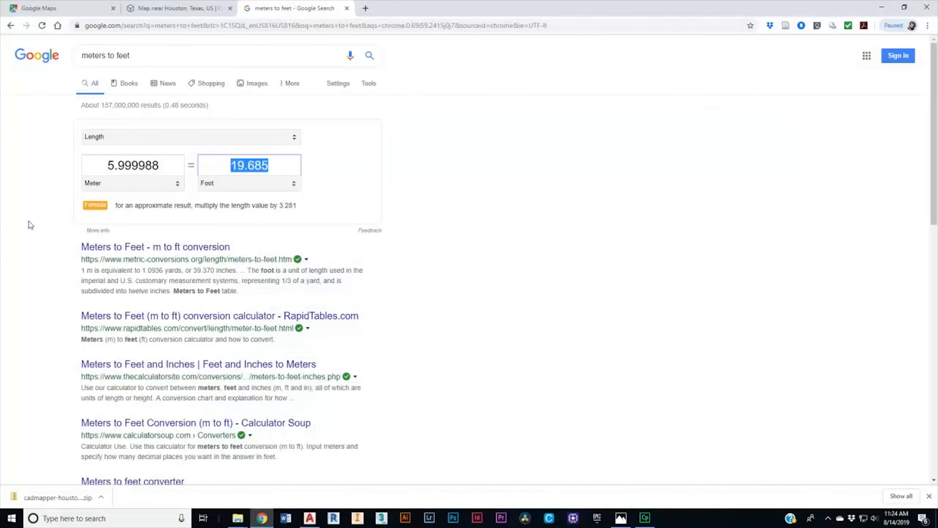
{"action": "double_click", "coordinate": [245, 166]}
{"action": "key", "text": "ctrl+c"}
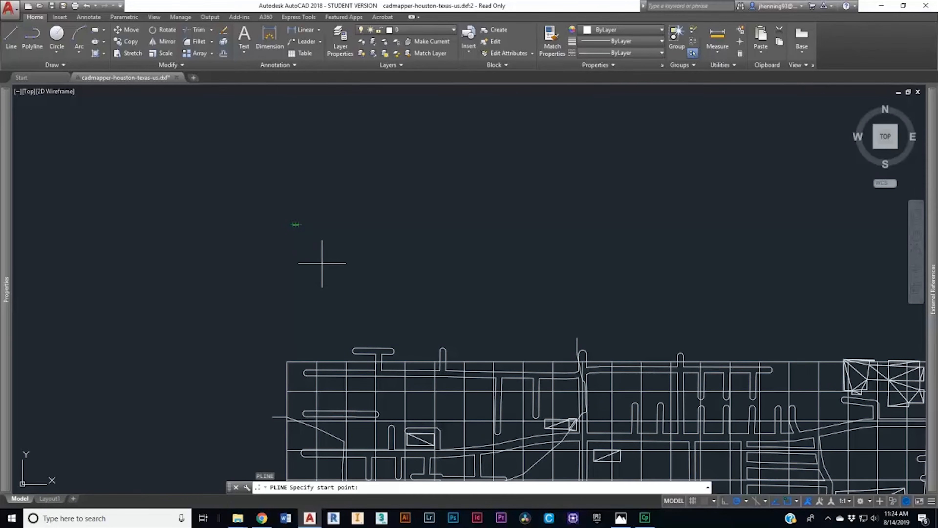
Draw a horizontal 19.685' polyline just below the short 6" line, using the copied value
{"action": "scroll", "coordinate": [291, 241], "scroll_direction": "up", "scroll_amount": 2}
{"action": "left_click", "coordinate": [294, 241]}
{"action": "left_click", "coordinate": [500, 488]}
{"action": "key", "text": "ctrl+v"}
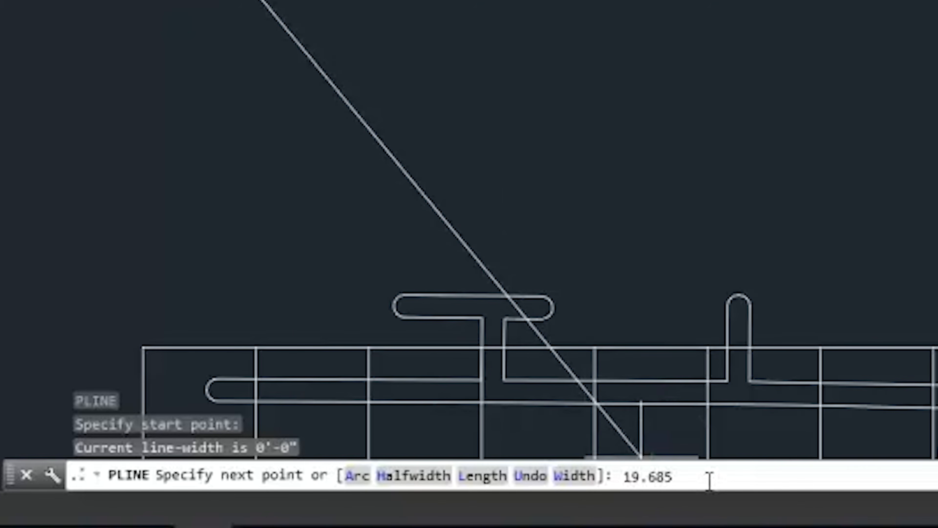
{"action": "type", "text": "'"}
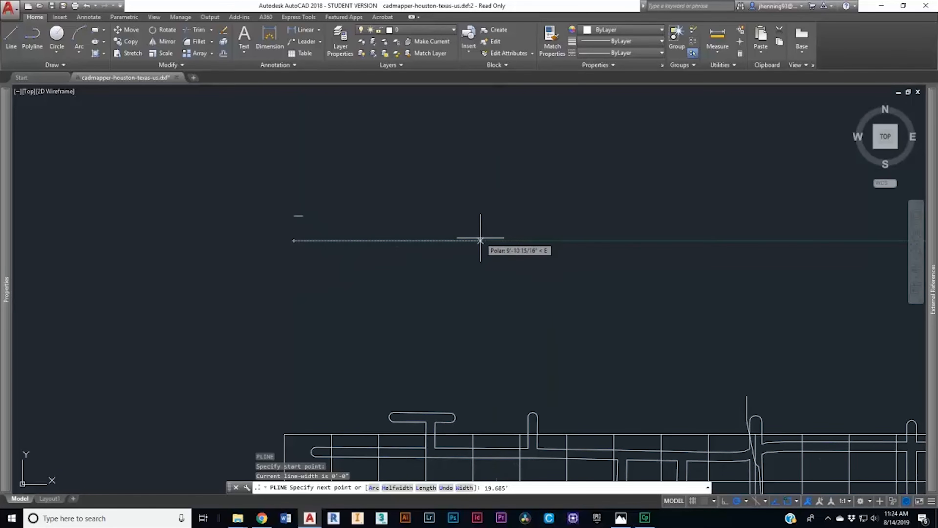
{"action": "key", "text": "Return"}
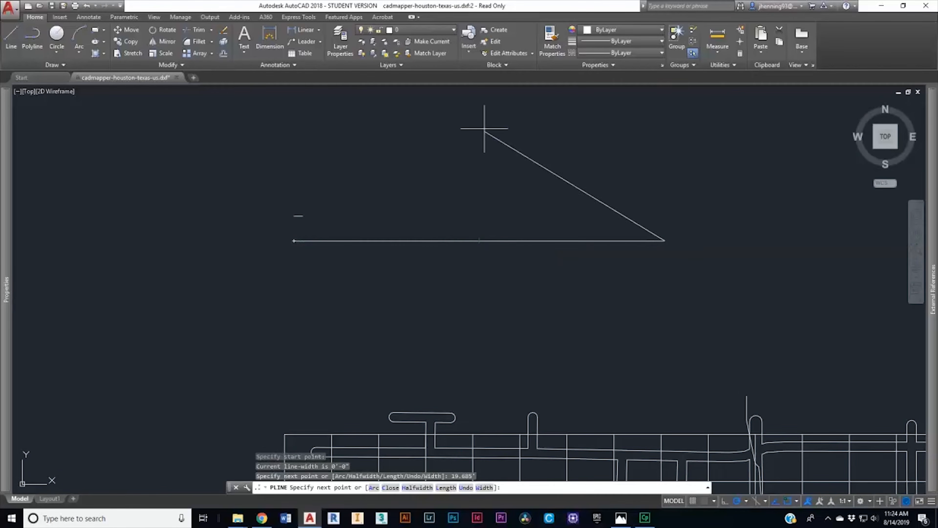
{"action": "key", "text": "Escape"}
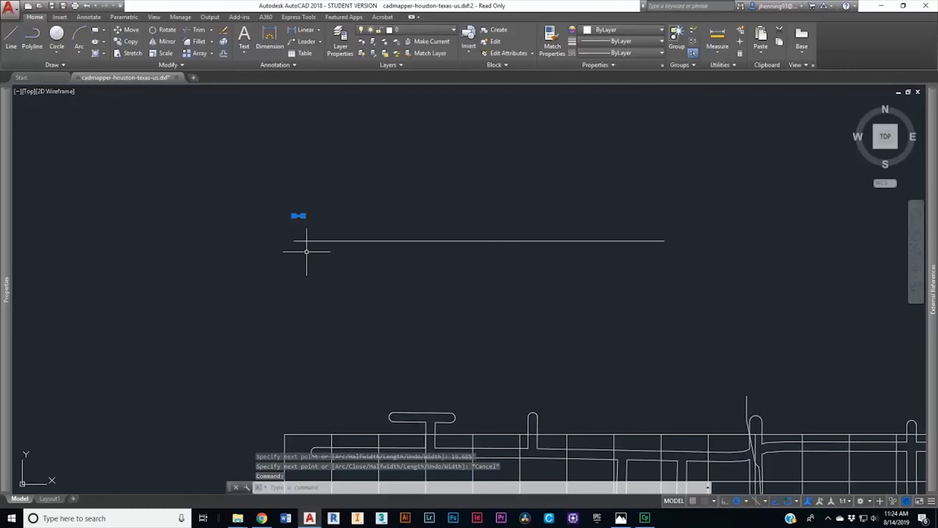
{"action": "key", "text": "Escape"}
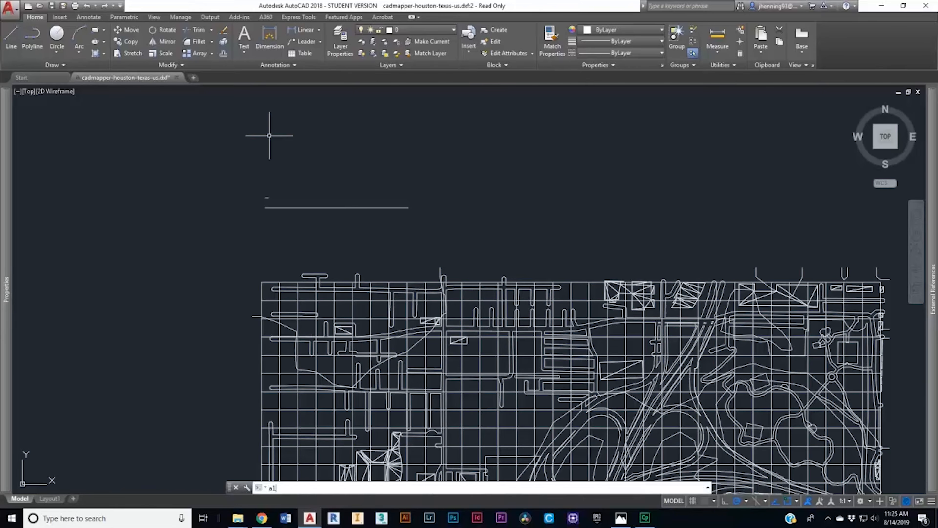
Start Align and select the whole map together with the short 6" line, leaving the 19.685' reference line out of the selection
{"action": "key", "text": "Return"}
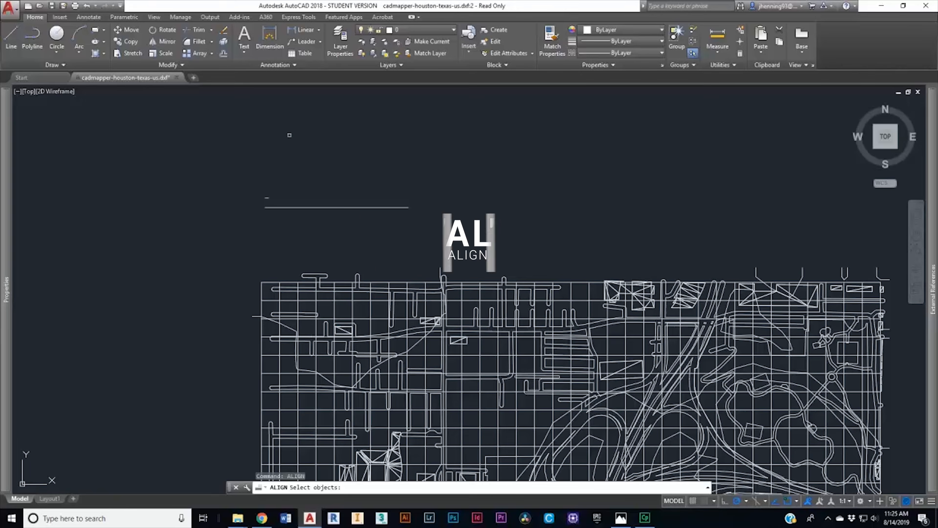
{"action": "scroll", "coordinate": [278, 139], "scroll_direction": "down", "scroll_amount": 5}
{"action": "left_click", "coordinate": [256, 128]}
{"action": "left_click", "coordinate": [612, 400]}
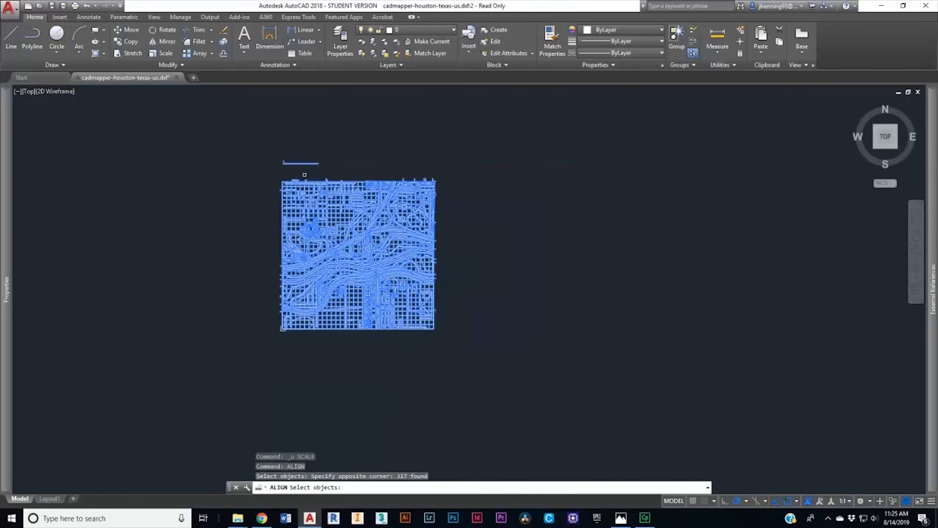
{"action": "scroll", "coordinate": [304, 174], "scroll_direction": "up", "scroll_amount": 2}
{"action": "scroll", "coordinate": [273, 159], "scroll_direction": "up", "scroll_amount": 8}
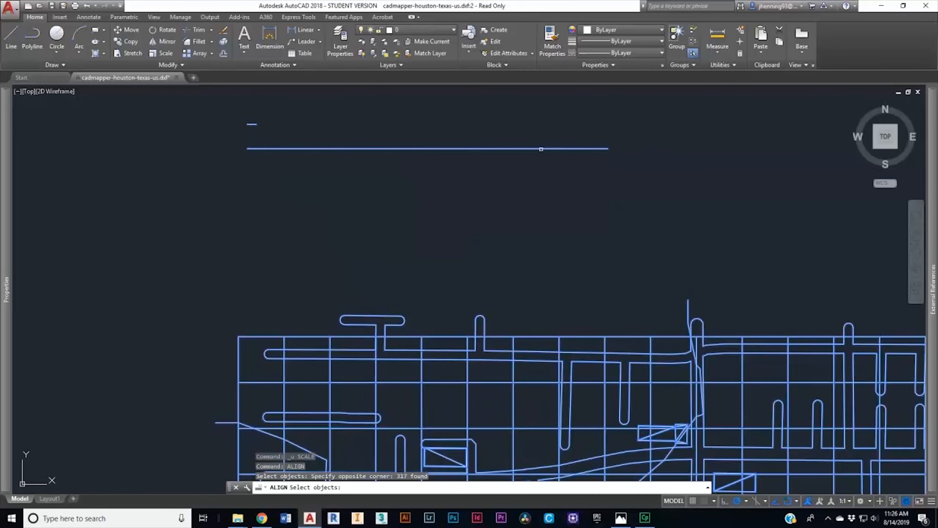
{"action": "left_click", "coordinate": [541, 149], "text": "shift"}
{"action": "scroll", "coordinate": [380, 168], "scroll_direction": "down", "scroll_amount": 8}
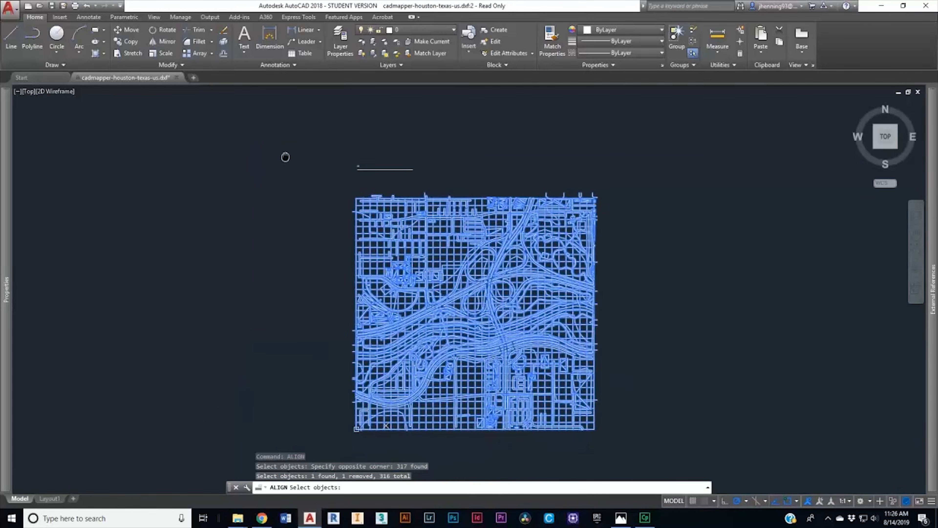
{"action": "key", "text": "Return"}
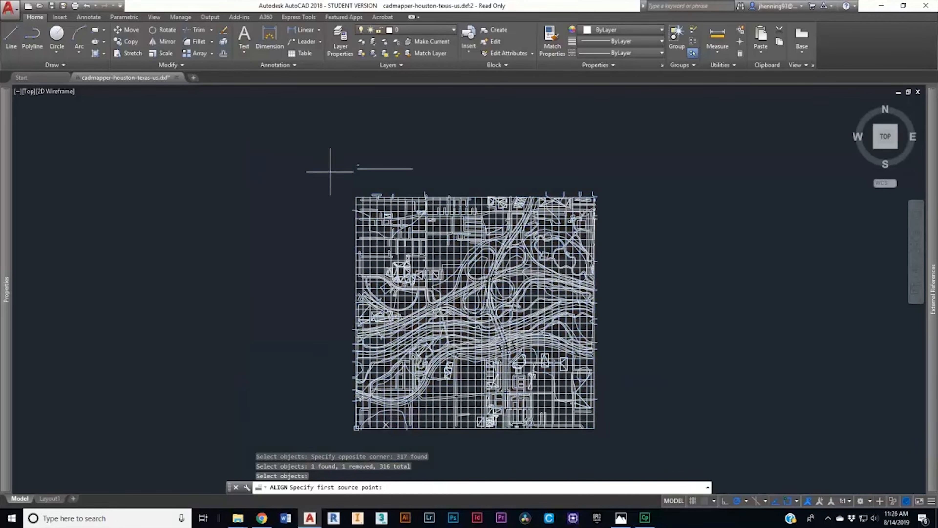
Align both ends of the 6" line to the matching ends of the 19.685' line and scale the selected objects to the alignment points
{"action": "scroll", "coordinate": [354, 165], "scroll_direction": "up", "scroll_amount": 10}
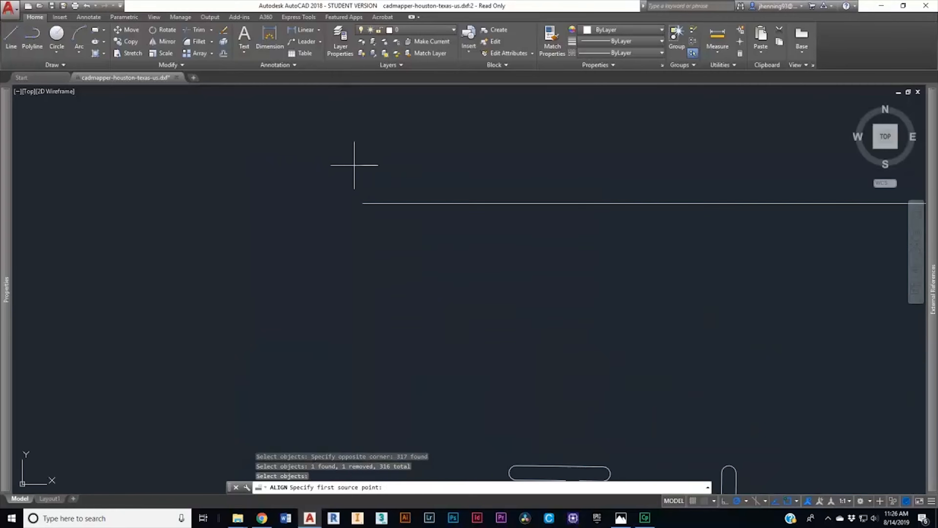
{"action": "scroll", "coordinate": [311, 174], "scroll_direction": "up", "scroll_amount": 5}
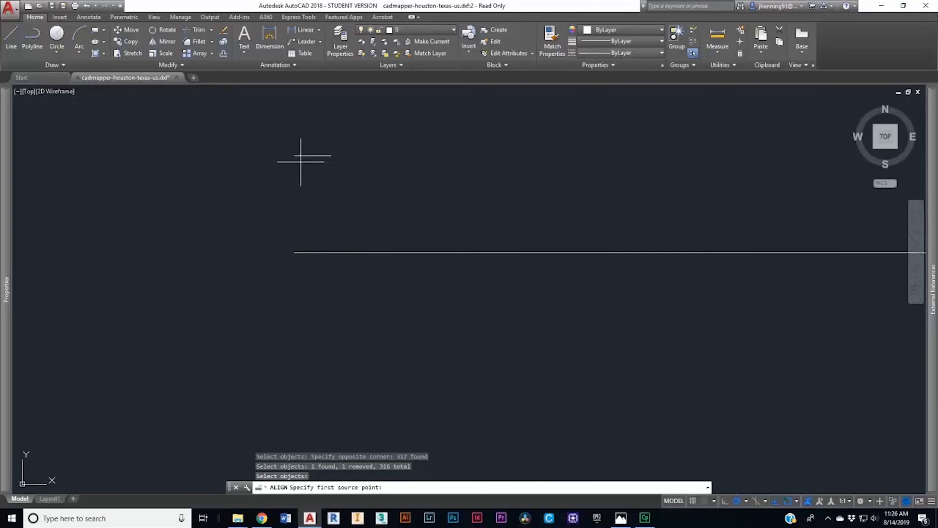
{"action": "left_click", "coordinate": [294, 155]}
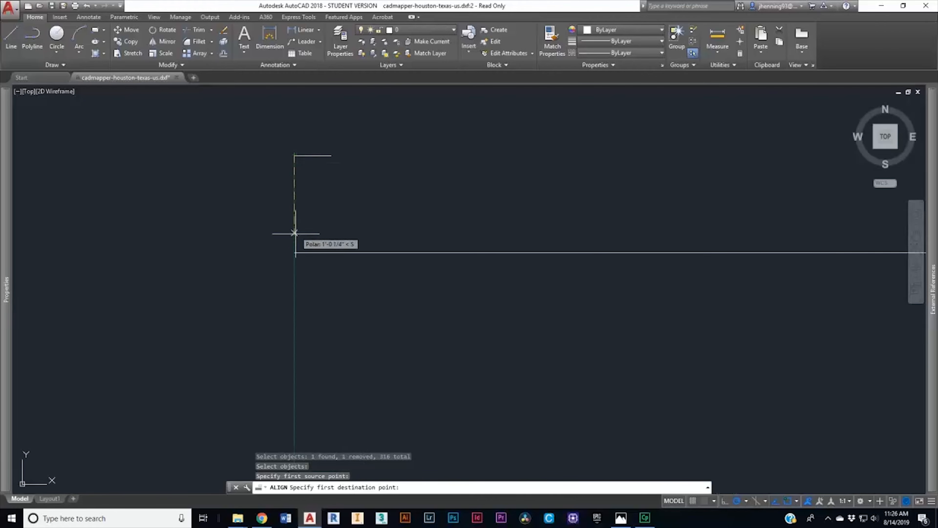
{"action": "left_click", "coordinate": [294, 253]}
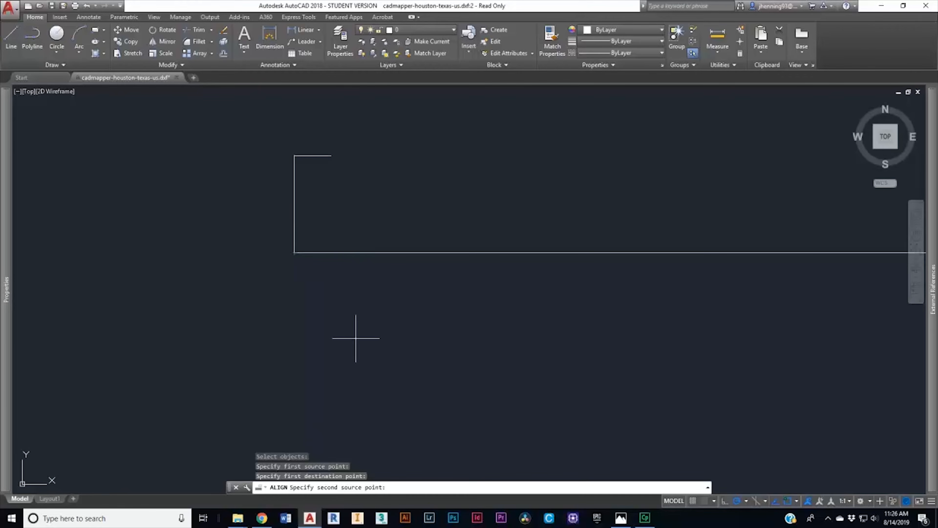
{"action": "left_click", "coordinate": [331, 155]}
{"action": "scroll", "coordinate": [411, 172], "scroll_direction": "down", "scroll_amount": 4}
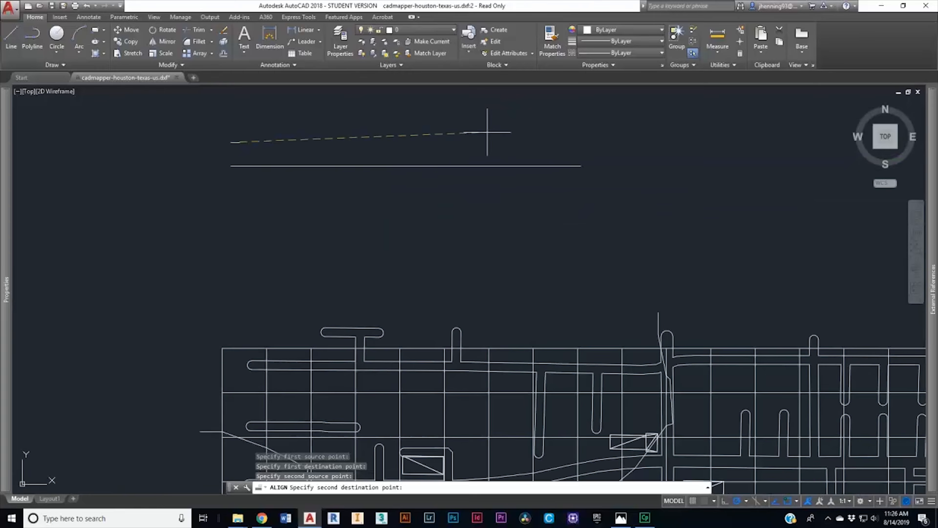
{"action": "left_click", "coordinate": [581, 165]}
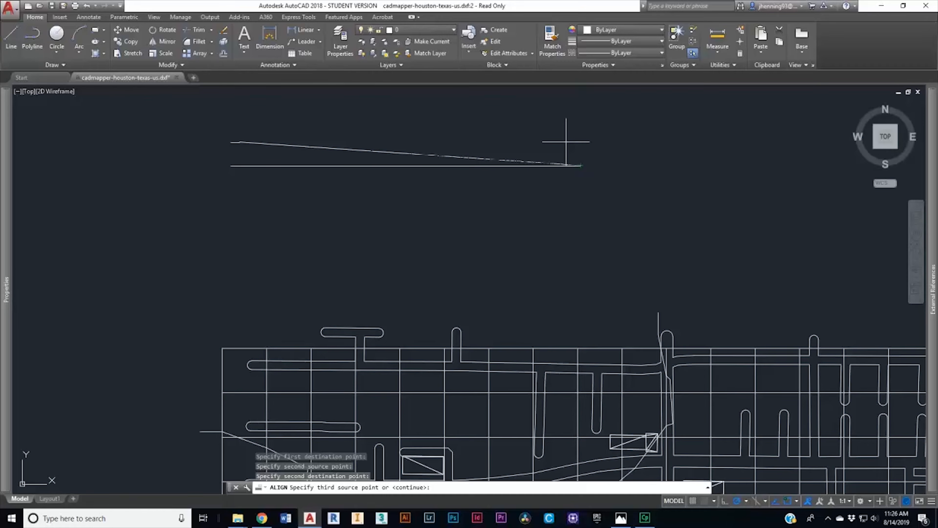
{"action": "key", "text": "Return"}
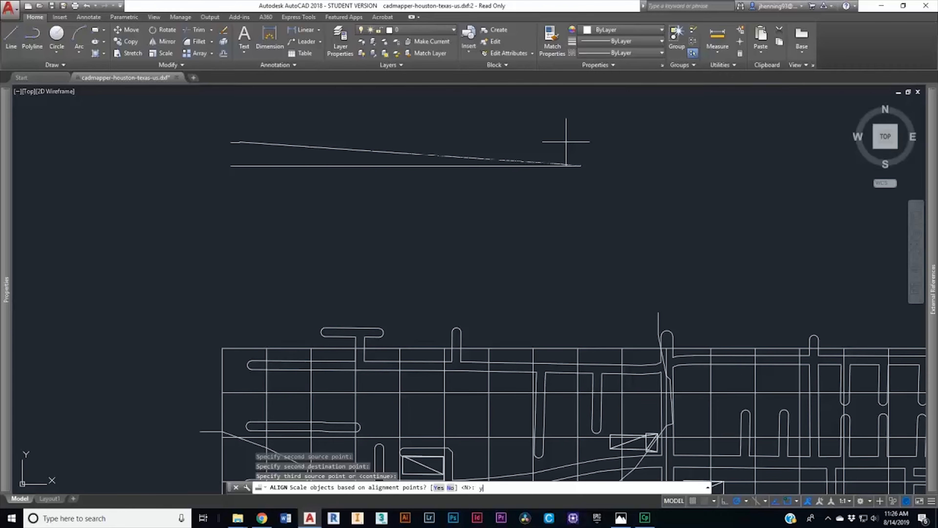
{"action": "key", "text": "Return"}
Move one of the two overlapping reference lines straight up a short distance so both can be compared
{"action": "left_click", "coordinate": [310, 167]}
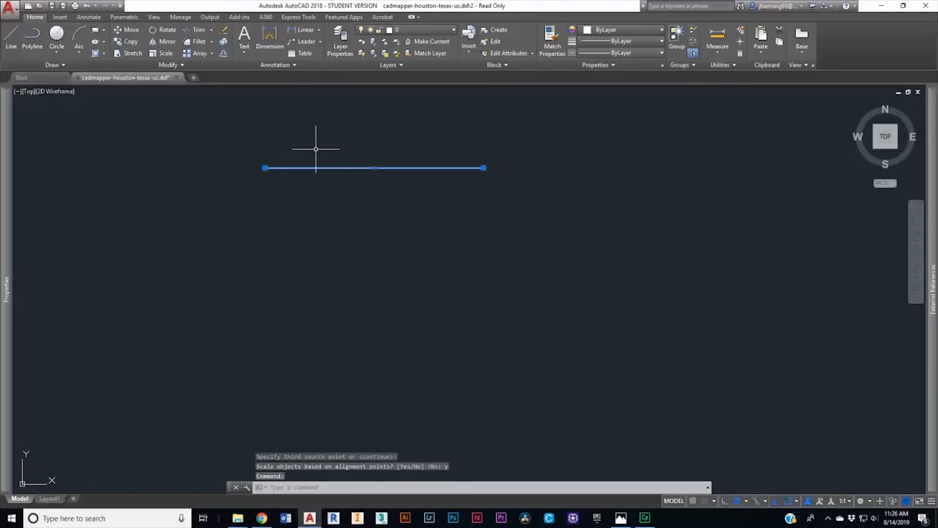
{"action": "type", "text": "M"}
{"action": "key", "text": "Return"}
{"action": "left_click", "coordinate": [326, 150]}
{"action": "left_click", "coordinate": [326, 126]}
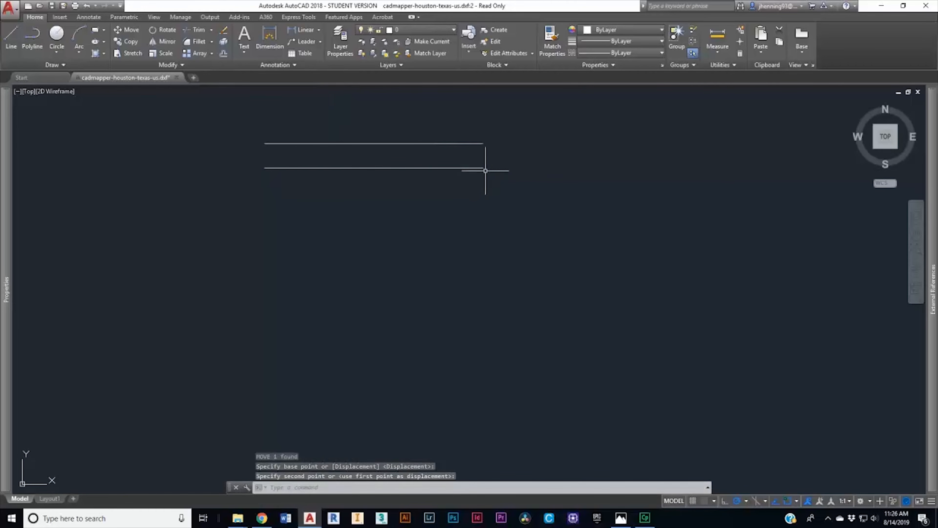
Measure the width of the short dead-end street just northeast of the large building with Dist, and switch to the browser
{"action": "scroll", "coordinate": [306, 172], "scroll_direction": "down", "scroll_amount": 10}
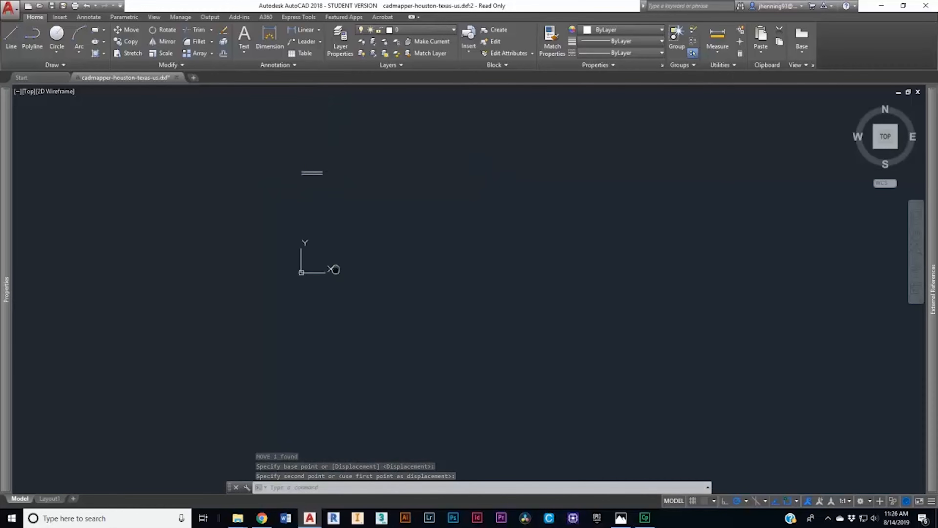
{"action": "scroll", "coordinate": [335, 269], "scroll_direction": "down", "scroll_amount": 5}
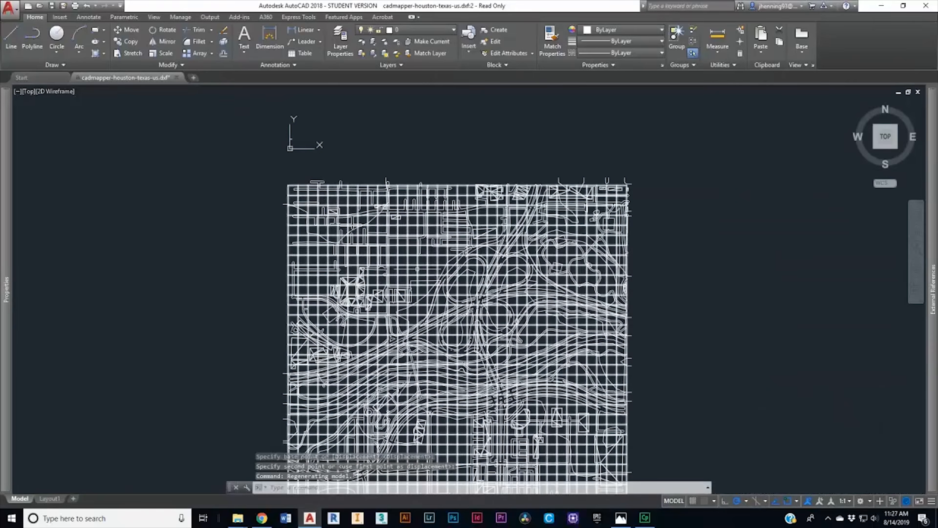
{"action": "middle_click_drag", "start_coordinate": [349, 219], "coordinate": [348, 175]}
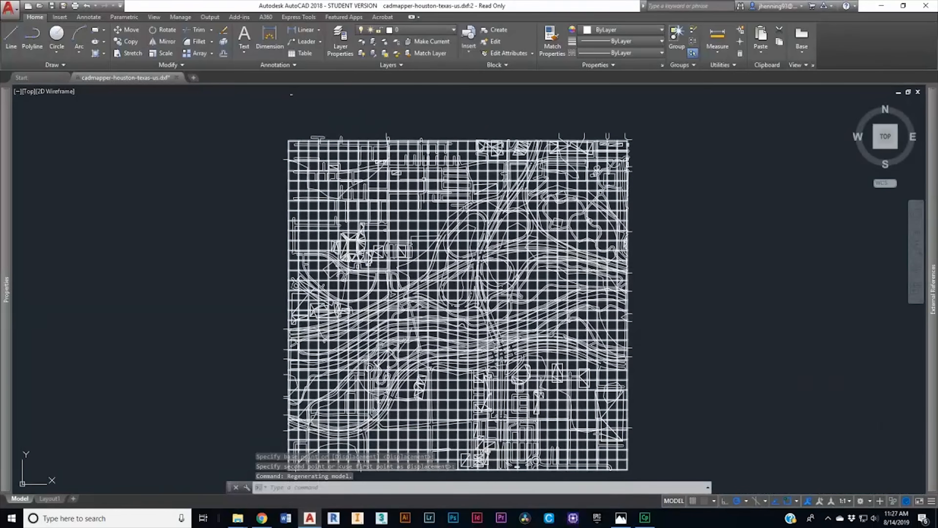
{"action": "scroll", "coordinate": [351, 187], "scroll_direction": "up", "scroll_amount": 10}
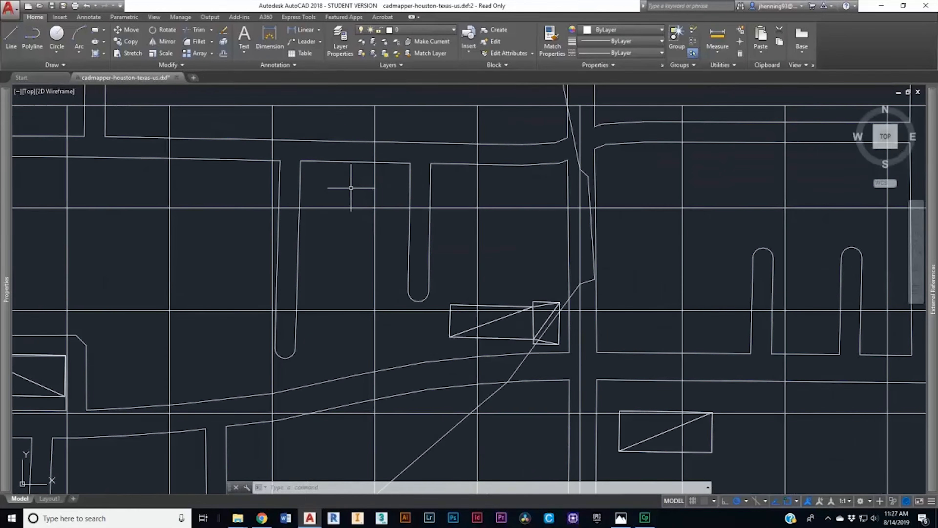
{"action": "type", "text": "dist"}
{"action": "key", "text": "Return"}
{"action": "scroll", "coordinate": [335, 187], "scroll_direction": "down", "scroll_amount": 8}
{"action": "scroll", "coordinate": [356, 256], "scroll_direction": "up", "scroll_amount": 6}
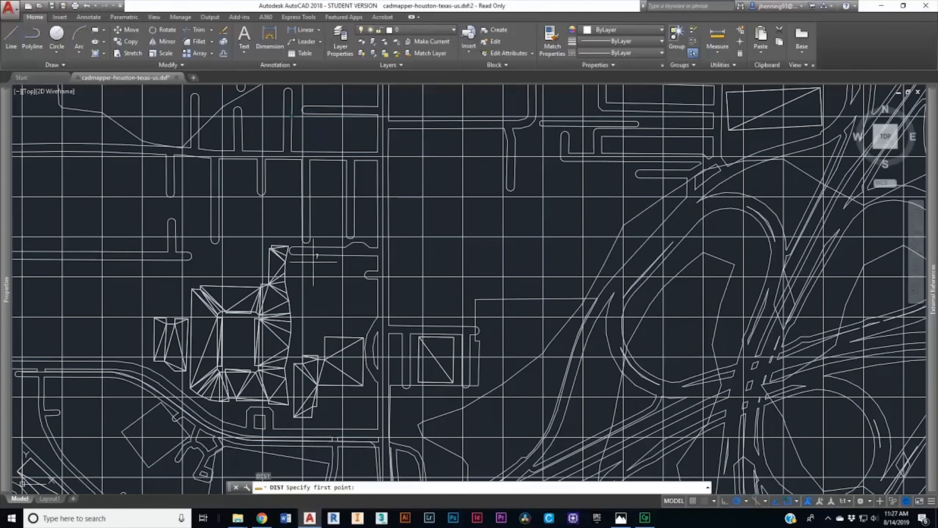
{"action": "scroll", "coordinate": [297, 253], "scroll_direction": "up", "scroll_amount": 6}
{"action": "left_click", "coordinate": [295, 252]}
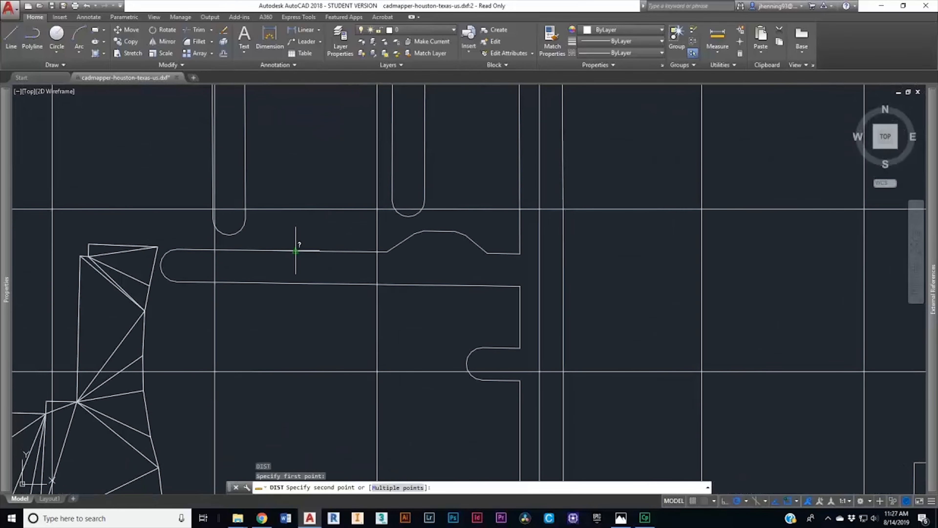
{"action": "left_click", "coordinate": [295, 283]}
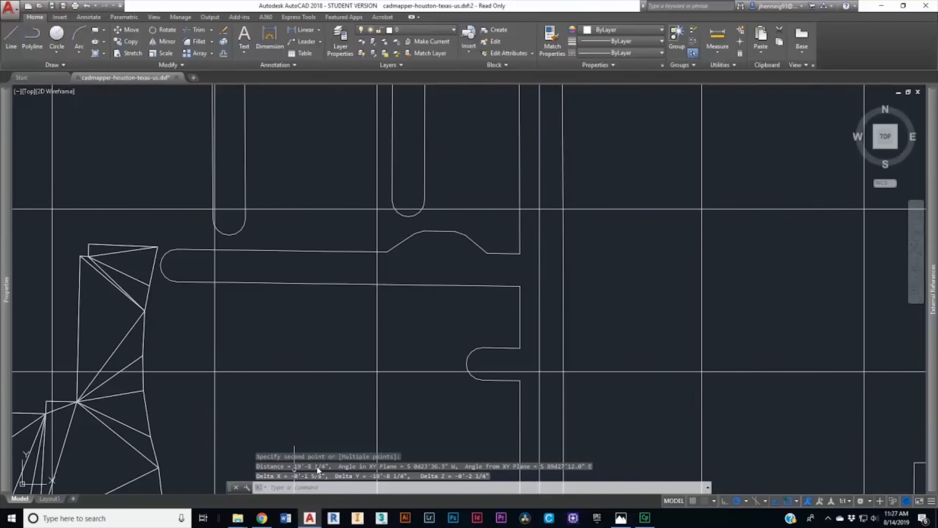
{"action": "left_click", "coordinate": [262, 517]}
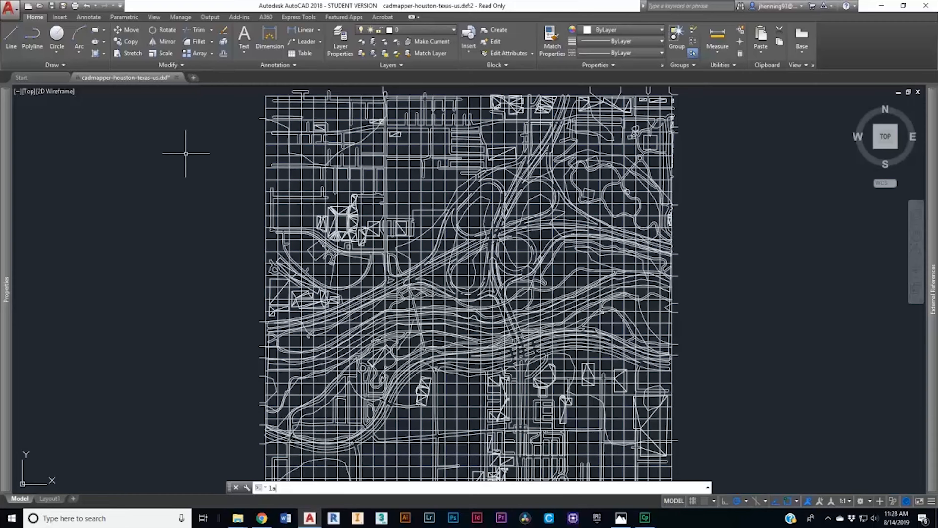
Return to the AutoCAD map and review its buildings, contours, outline, parks, topography and View Port layers in the layer manager
{"action": "type", "text": "la"}
{"action": "key", "text": "Return"}
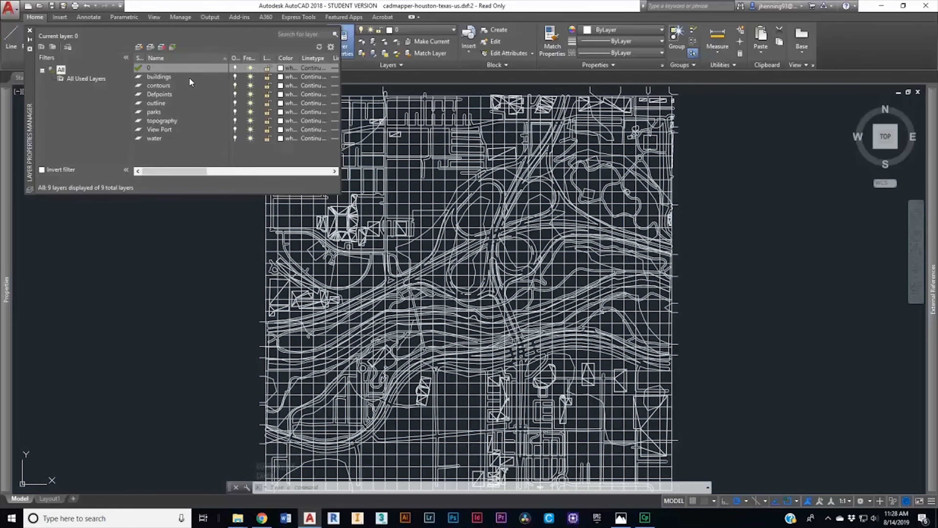
{"action": "left_click", "coordinate": [156, 79]}
{"action": "left_click", "coordinate": [162, 85]}
{"action": "left_click", "coordinate": [164, 103]}
{"action": "left_click", "coordinate": [159, 112]}
{"action": "left_click", "coordinate": [174, 122]}
{"action": "left_click", "coordinate": [181, 133]}
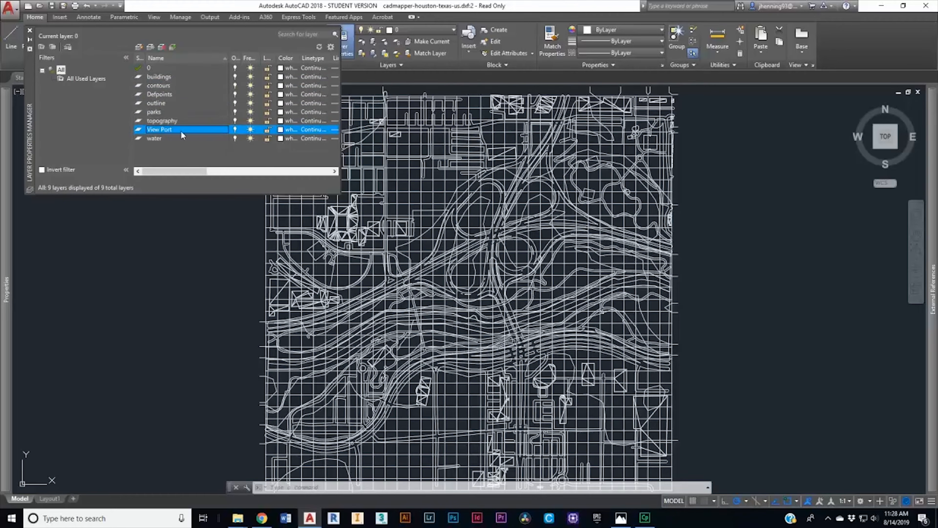
{"action": "left_click", "coordinate": [29, 30]}
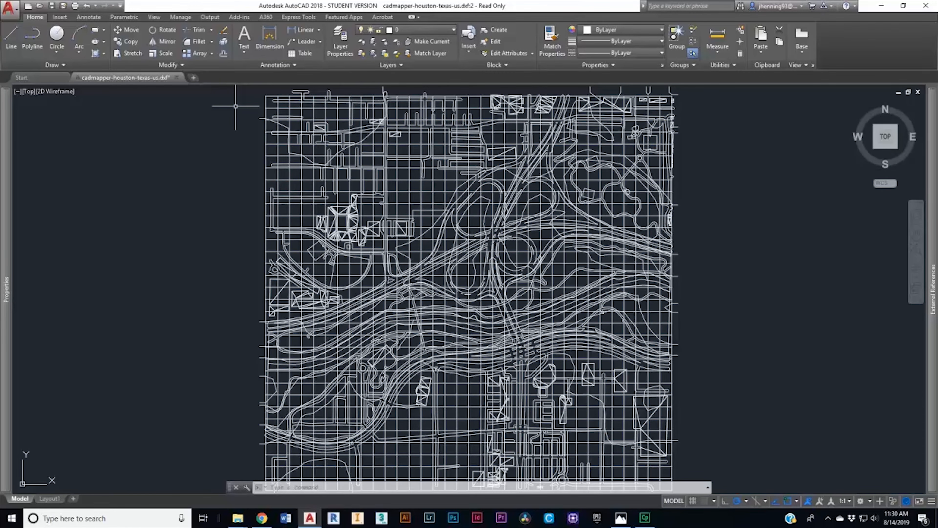
Freeze every layer except 0, thaw only the buildings layer, and close the layer manager
{"action": "type", "text": "la"}
{"action": "key", "text": "Return"}
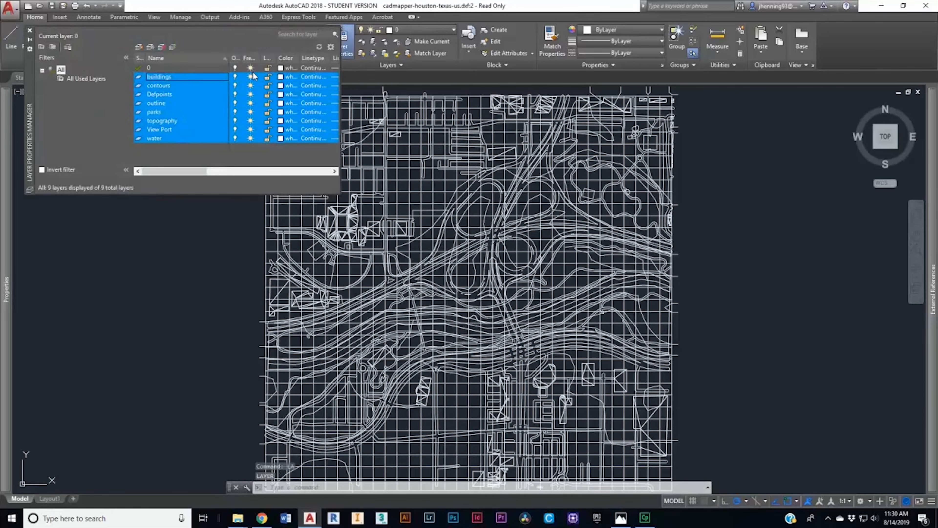
{"action": "left_click", "coordinate": [253, 76]}
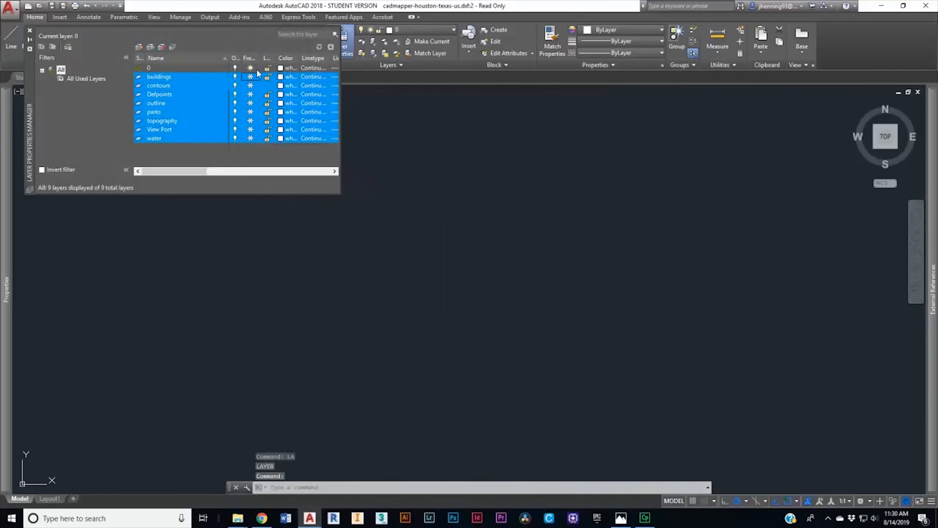
{"action": "left_click", "coordinate": [162, 86]}
{"action": "left_click", "coordinate": [192, 77]}
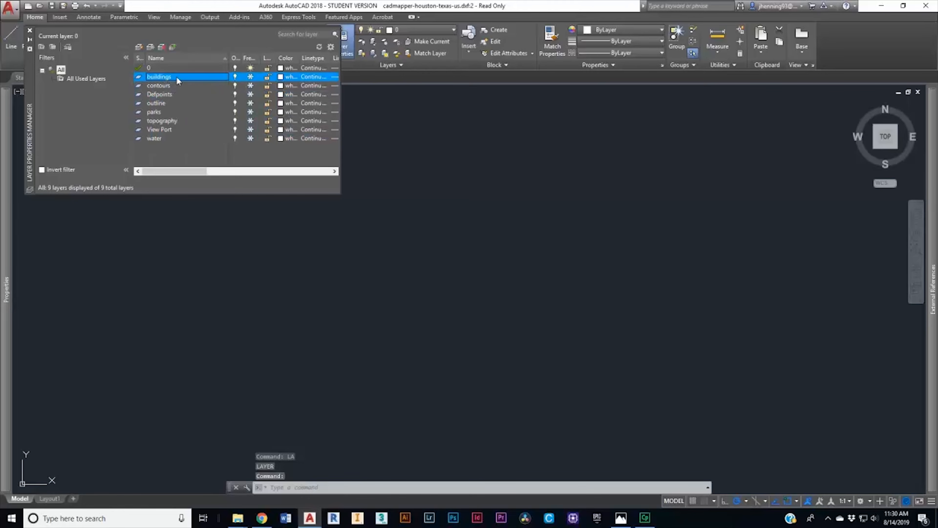
{"action": "left_click", "coordinate": [250, 77]}
{"action": "left_click", "coordinate": [31, 30]}
Select all the visible buildings and copy them with the base point 0,0,0
{"action": "type", "text": "select"}
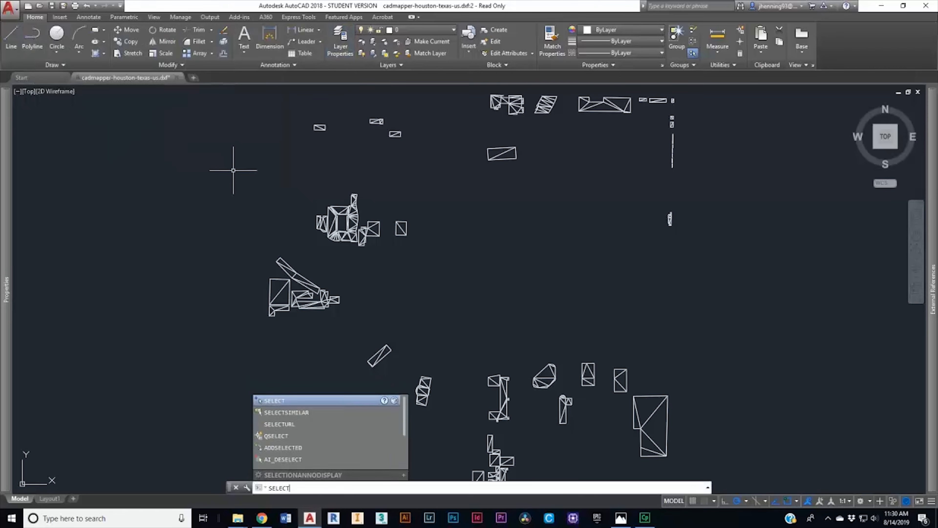
{"action": "key", "text": "Return"}
{"action": "type", "text": "all"}
{"action": "key", "text": "Return"}
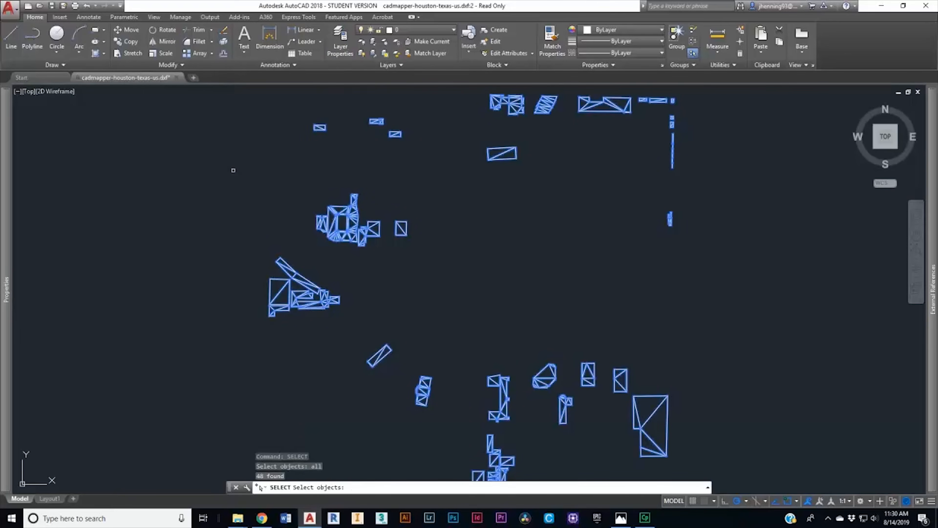
{"action": "key", "text": "Return"}
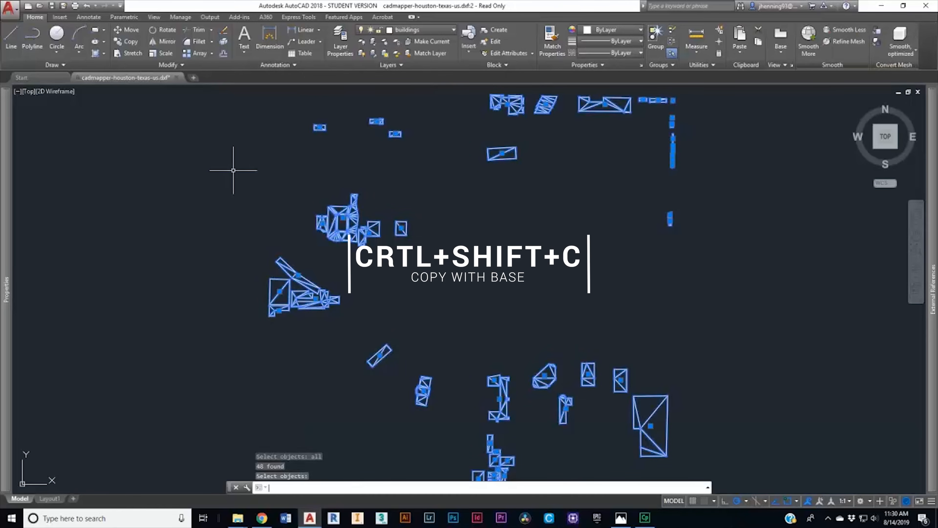
{"action": "key", "text": "ctrl+shift+c"}
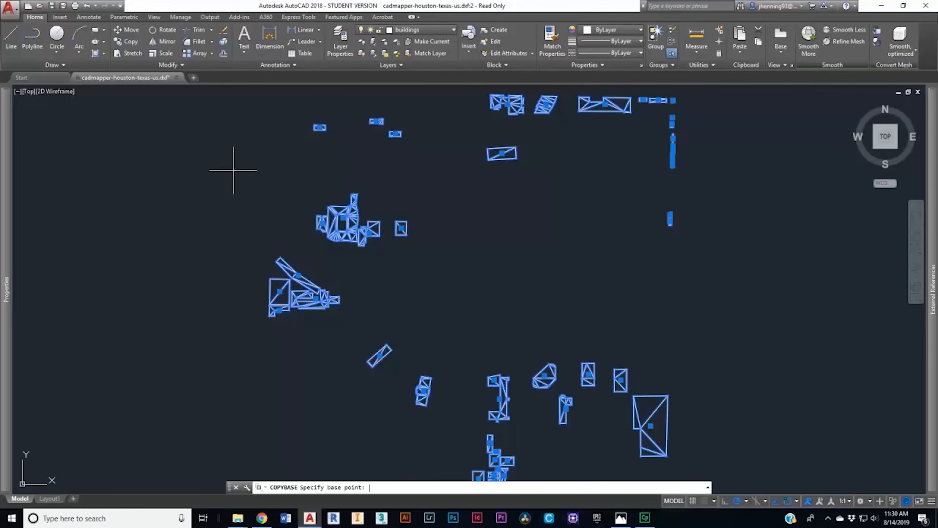
{"action": "key", "text": "Return"}
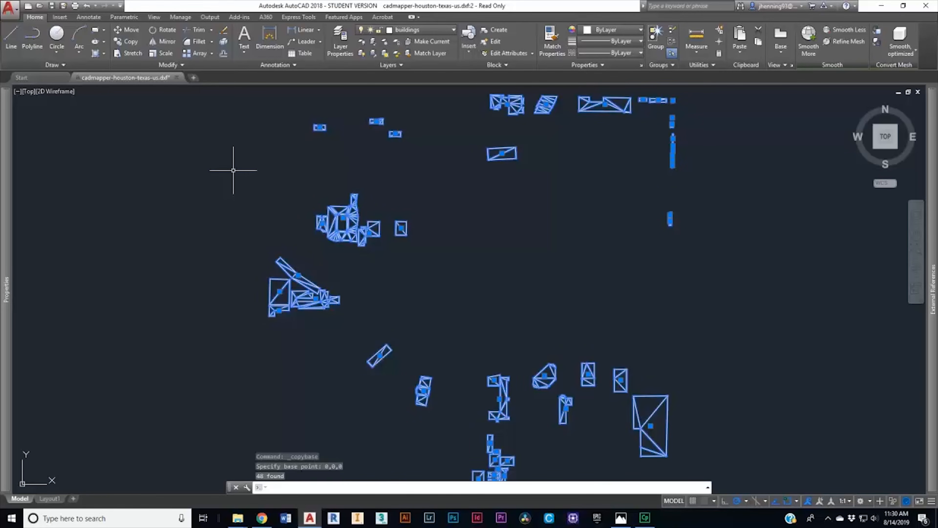
Create a new drawing and paste the copied buildings into it at insertion point 0,0,0
{"action": "left_click", "coordinate": [192, 76]}
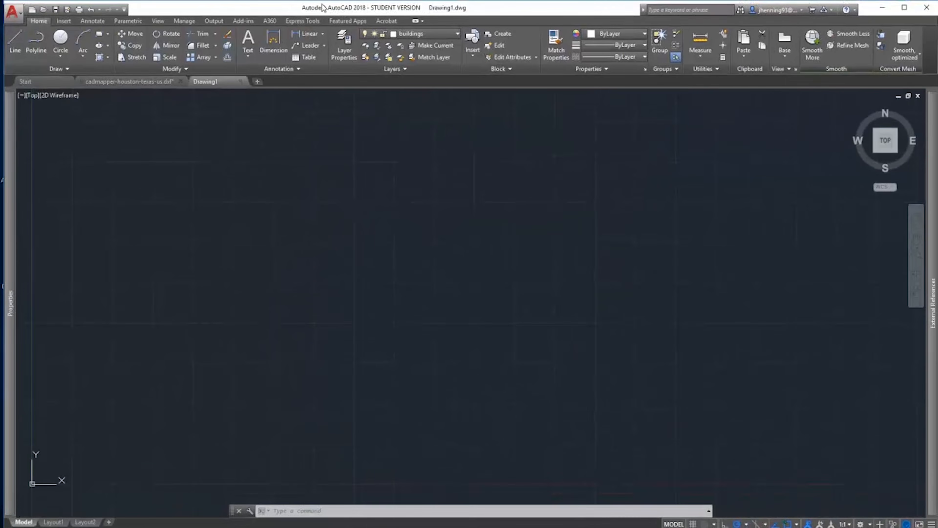
{"action": "key", "text": "ctrl+v"}
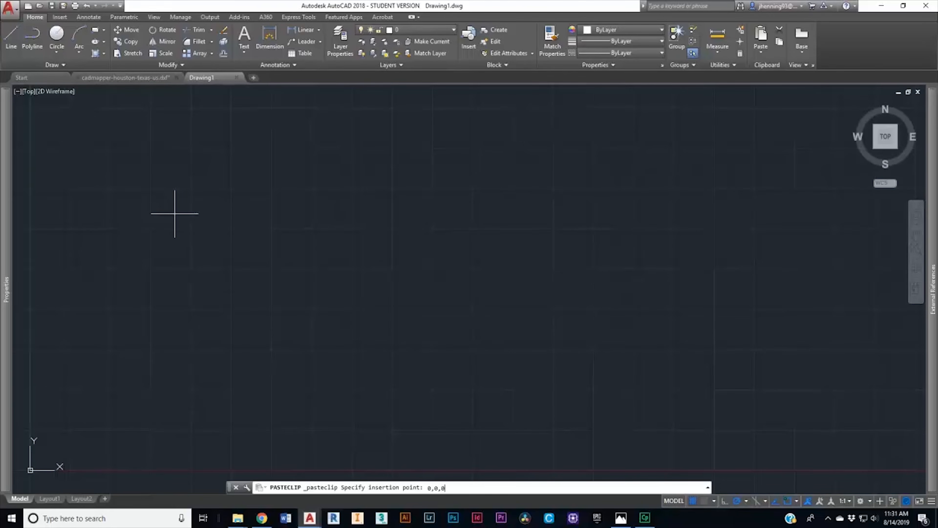
{"action": "type", "text": "0,0,0"}
{"action": "key", "text": "Return"}
{"action": "middle_click", "coordinate": [430, 220]}
{"action": "middle_click", "coordinate": [430, 220]}
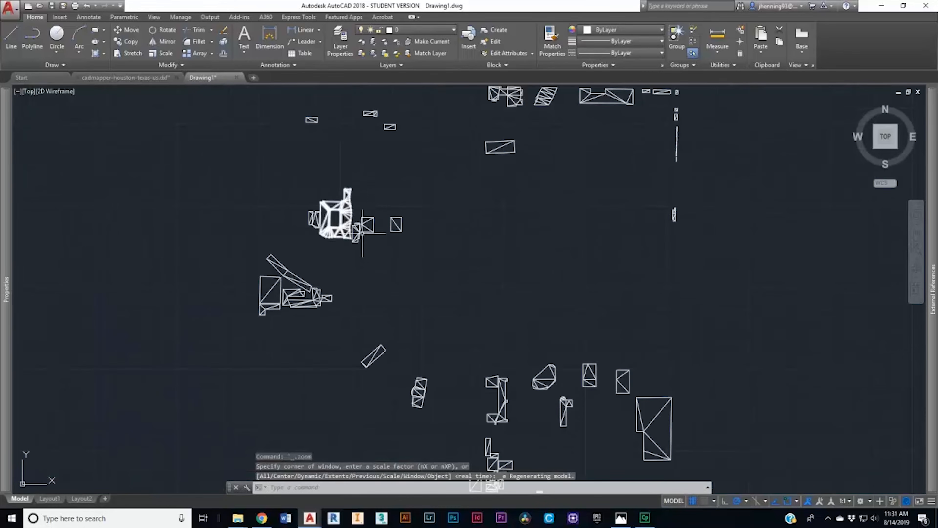
Save the buildings drawing as 3500_Site_Buildings in the 3500 Site Drawings folder
{"action": "left_click", "coordinate": [8, 7]}
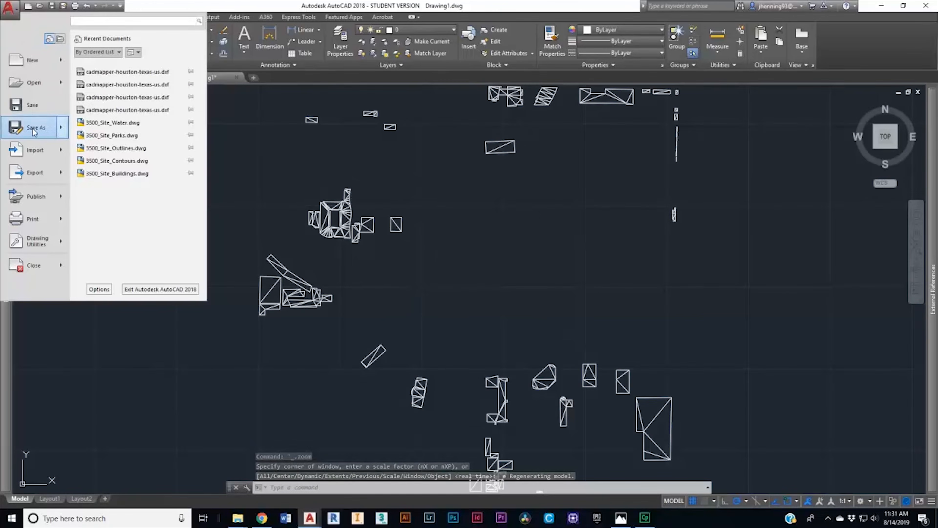
{"action": "left_click", "coordinate": [34, 130]}
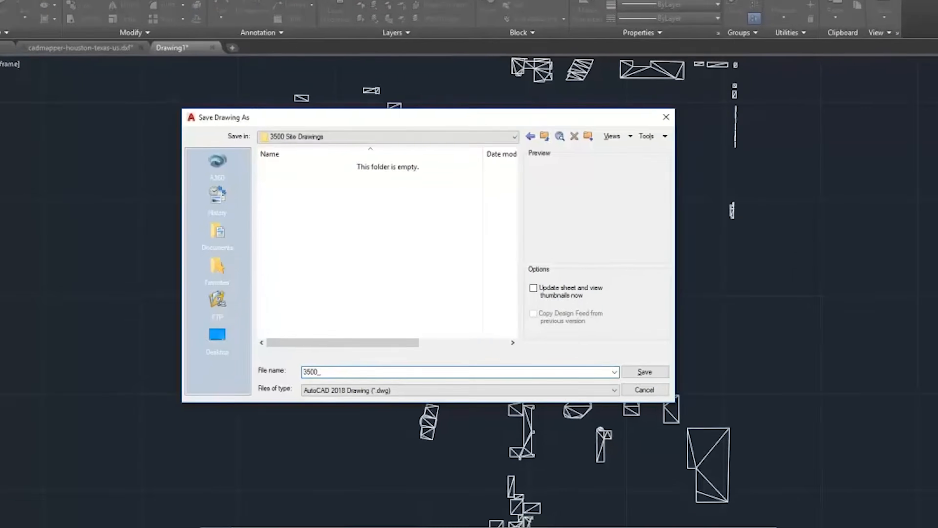
{"action": "type", "text": "_Buildings"}
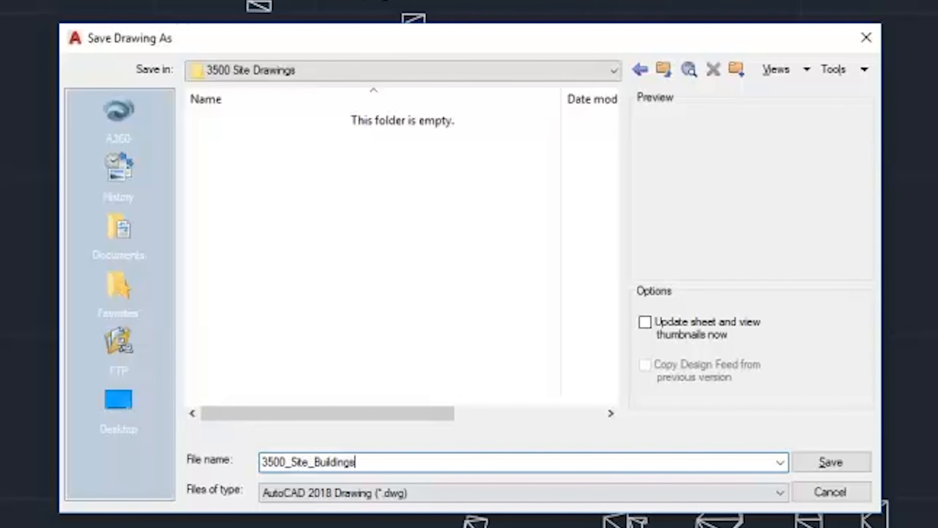
{"action": "type", "text": "Site_Buildings"}
{"action": "key", "text": "Return"}
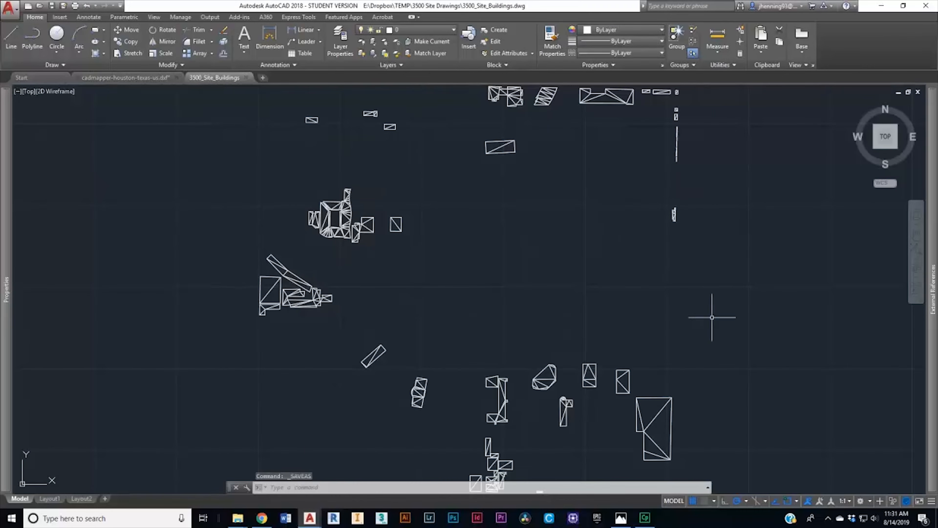
Return to the Houston map drawing, thaw the contours layer and freeze the buildings layer
{"action": "left_click", "coordinate": [126, 78]}
{"action": "type", "text": "LA"}
{"action": "key", "text": "Return"}
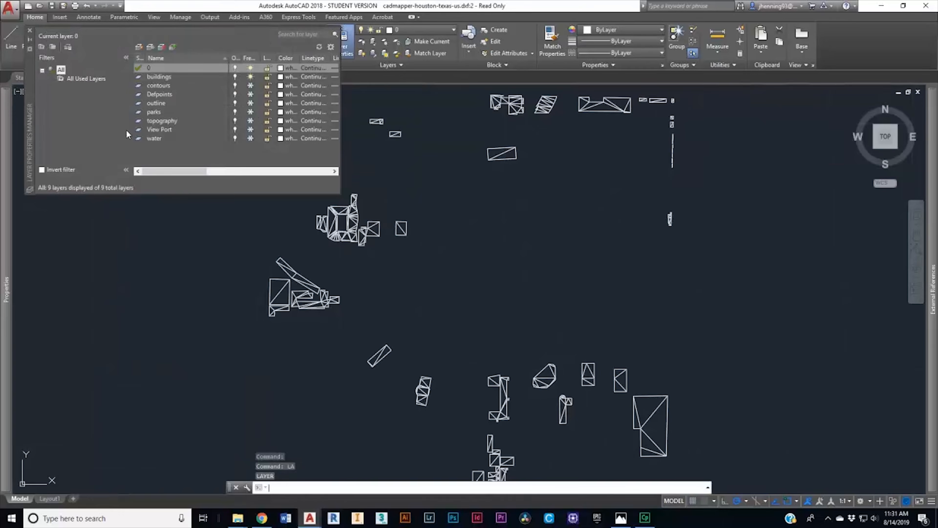
{"action": "left_click", "coordinate": [251, 86]}
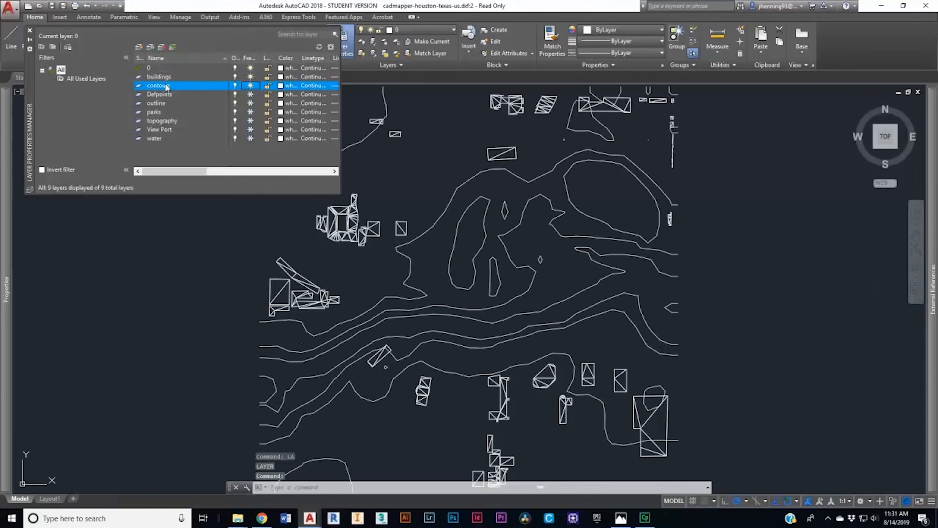
{"action": "left_click", "coordinate": [251, 77]}
{"action": "left_click", "coordinate": [29, 30]}
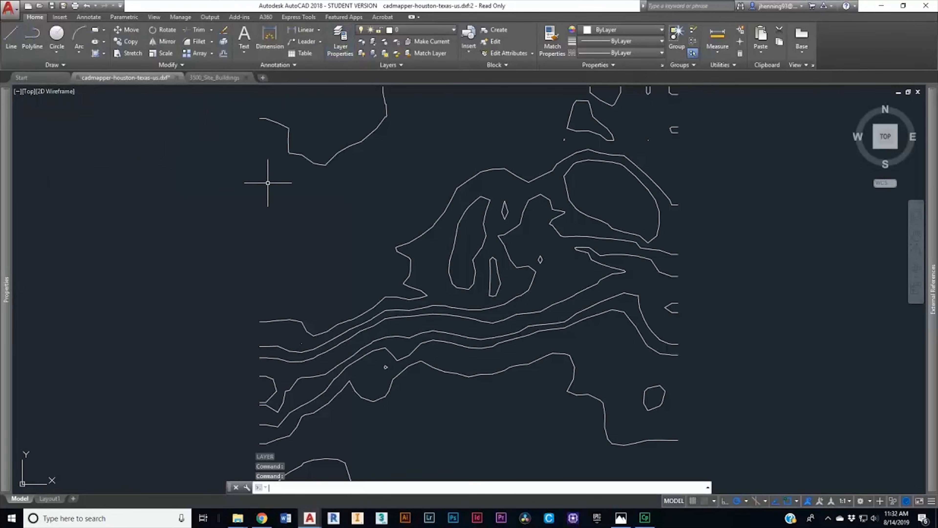
Select all the visible contour lines and copy them with the base point 0,0,0
{"action": "key", "text": "Return"}
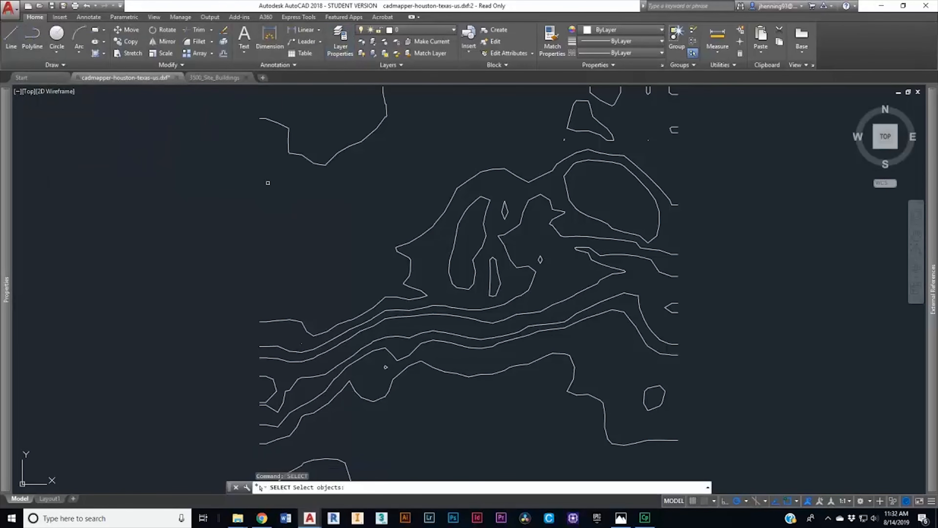
{"action": "key", "text": "Return"}
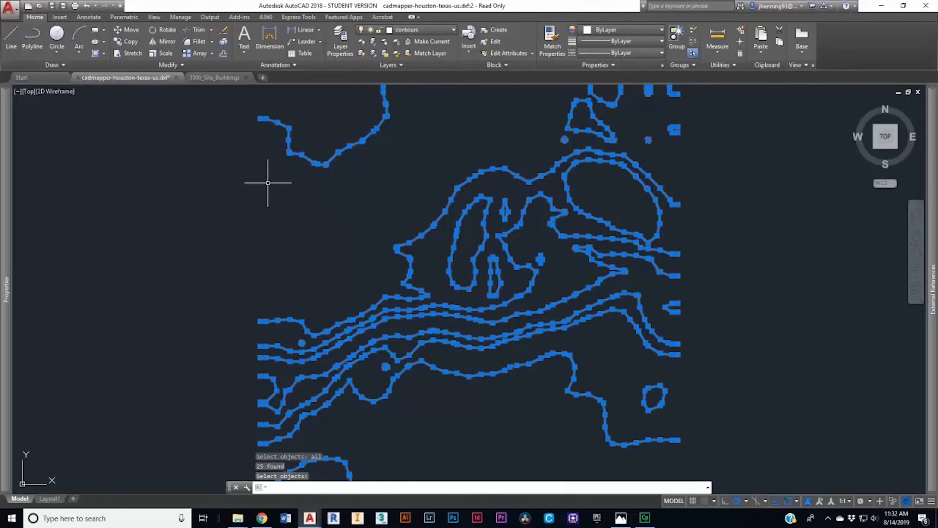
{"action": "key", "text": "ctrl+shift+c"}
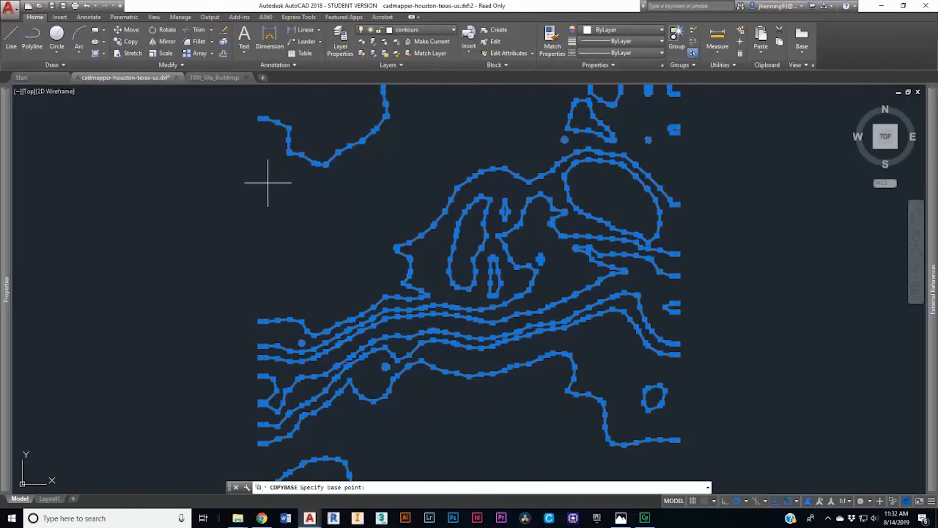
{"action": "key", "text": "Return"}
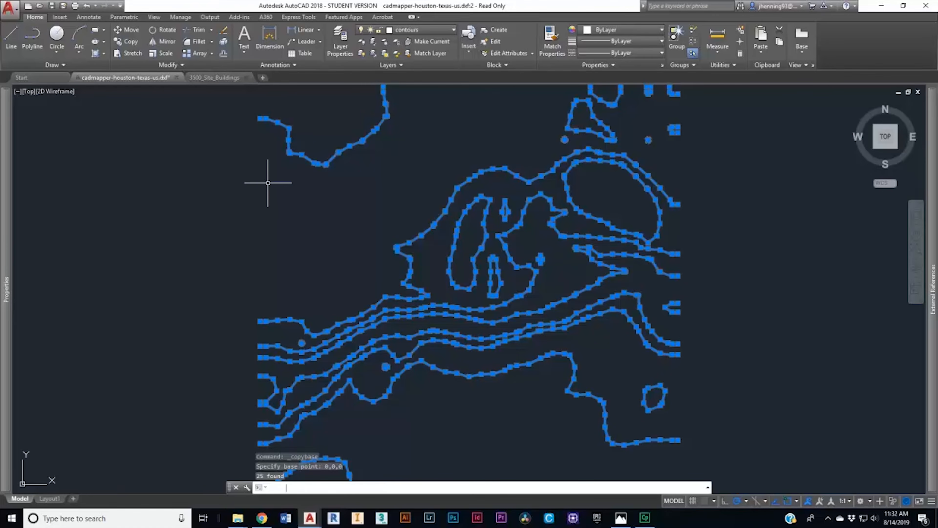
Create a new drawing and paste the copied contour lines into it at 0,0,0
{"action": "left_click", "coordinate": [262, 77]}
{"action": "key", "text": "ctrl+v"}
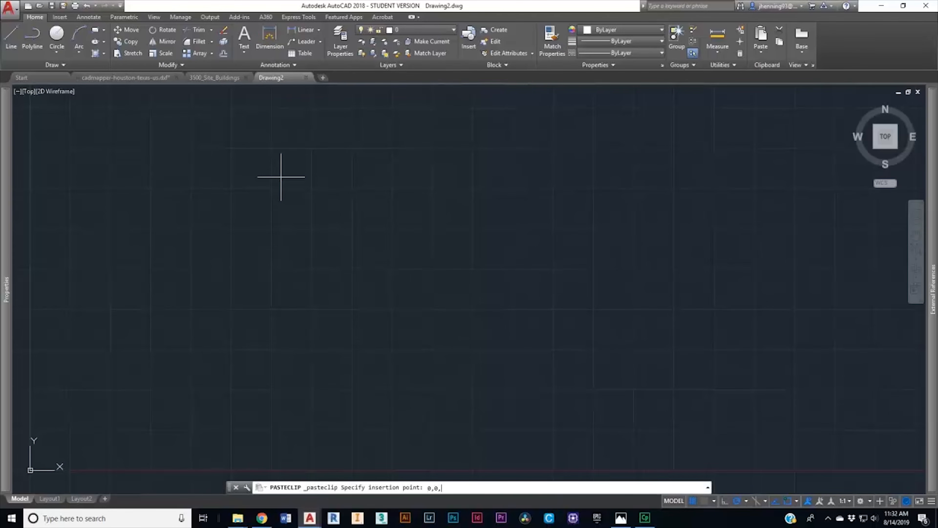
{"action": "key", "text": "Return"}
{"action": "middle_click", "coordinate": [282, 177]}
{"action": "middle_click", "coordinate": [282, 177]}
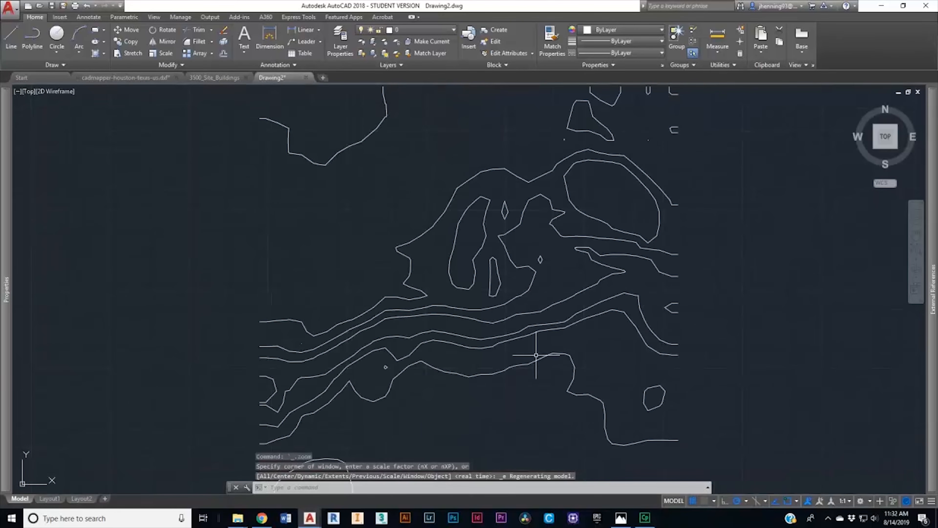
Save the contours drawing as 3500_Site_Contours beside the buildings drawing, reusing that file's name as the pattern
{"action": "left_click", "coordinate": [8, 7]}
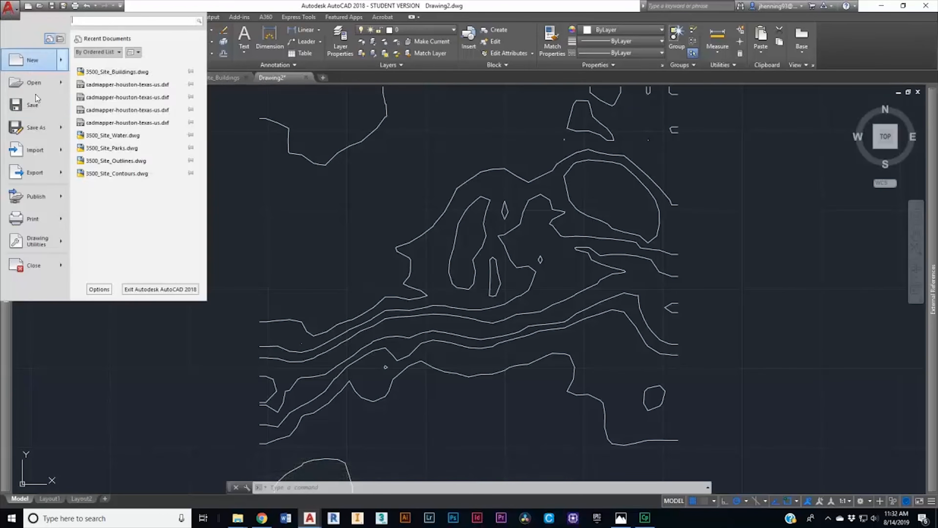
{"action": "left_click", "coordinate": [35, 127]}
{"action": "left_click", "coordinate": [312, 178]}
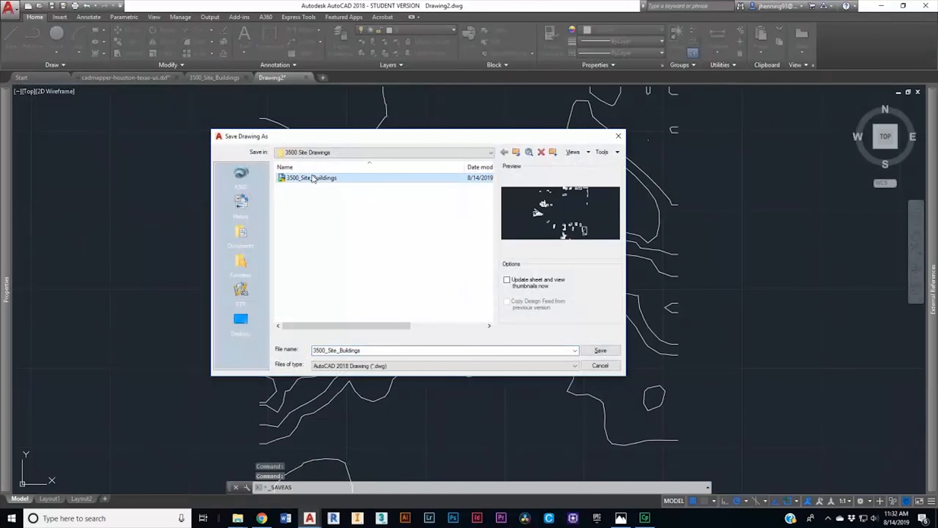
{"action": "left_click_drag", "start_coordinate": [371, 350], "coordinate": [345, 352]}
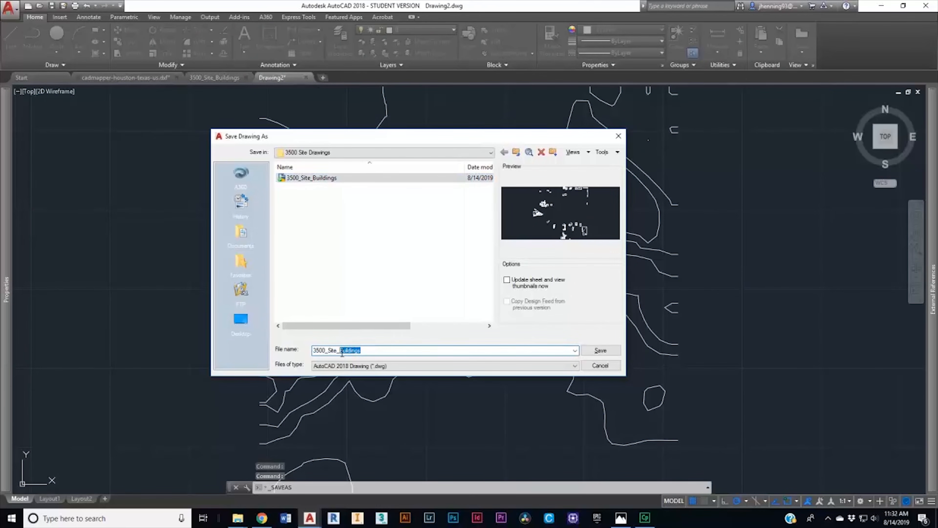
{"action": "key", "text": "Return"}
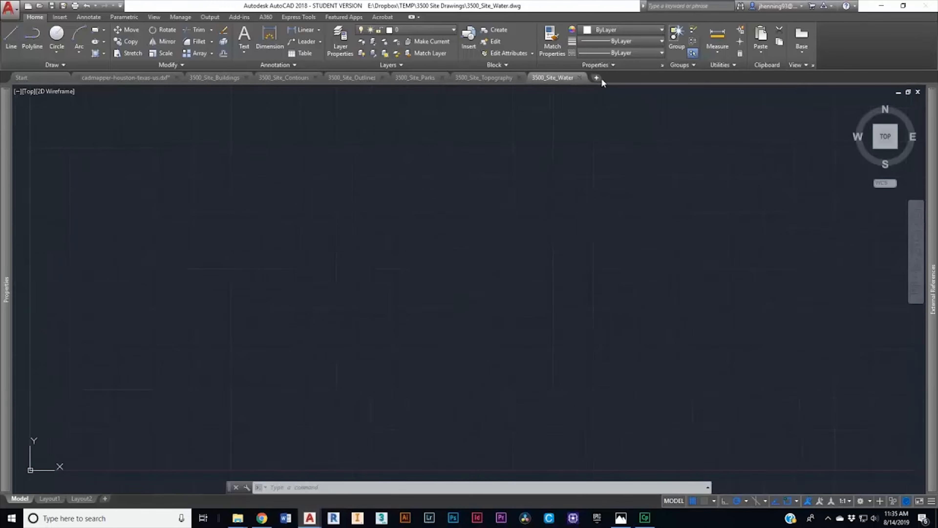
Create a new drawing and attach 3500_Site_Buildings to it as an overlay external reference at 0,0,0
{"action": "left_click", "coordinate": [596, 78]}
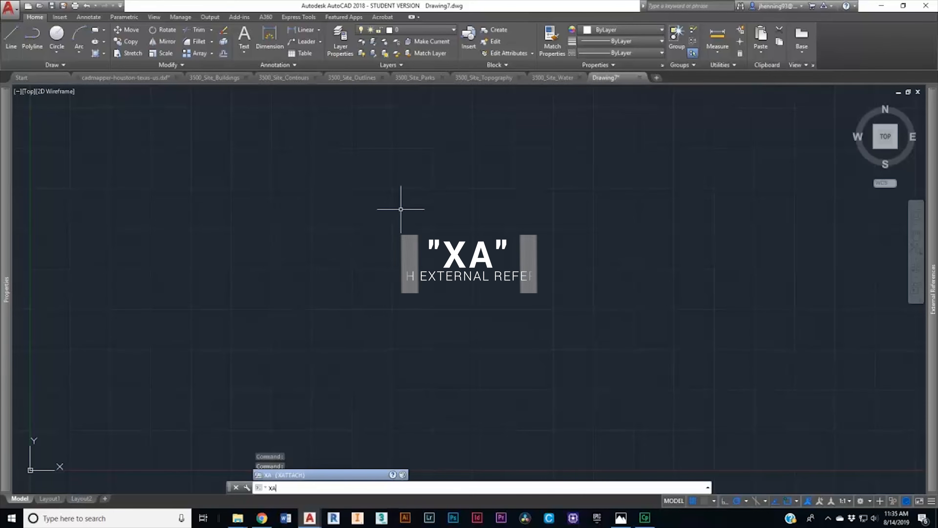
{"action": "key", "text": "Return"}
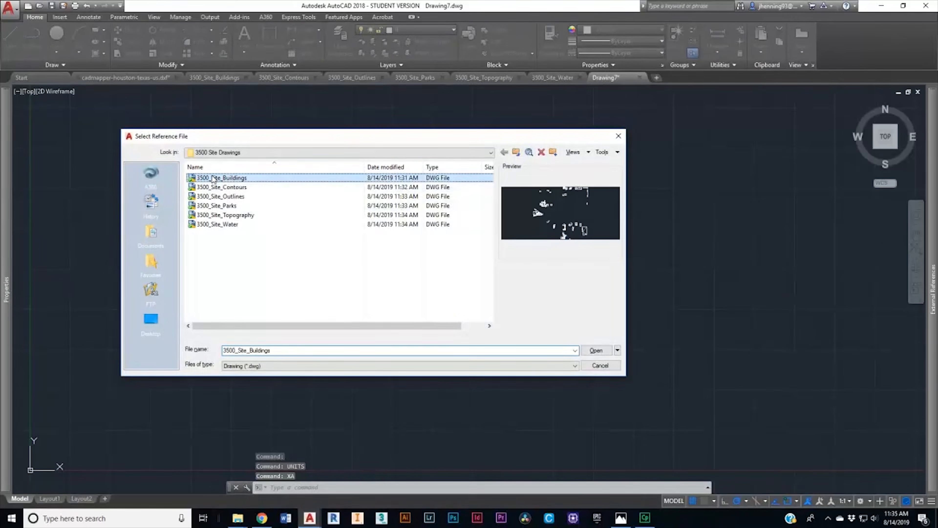
{"action": "left_click", "coordinate": [225, 188]}
{"action": "left_click", "coordinate": [226, 179]}
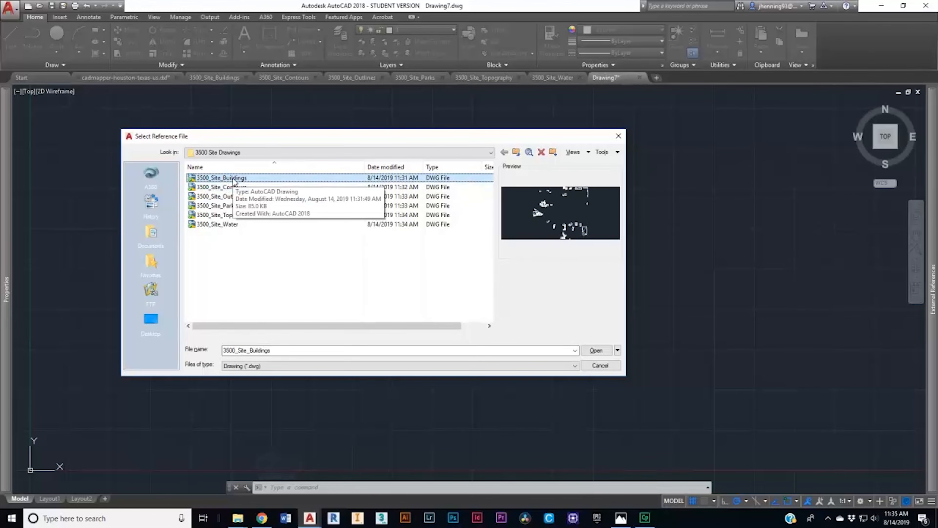
{"action": "left_click", "coordinate": [597, 351]}
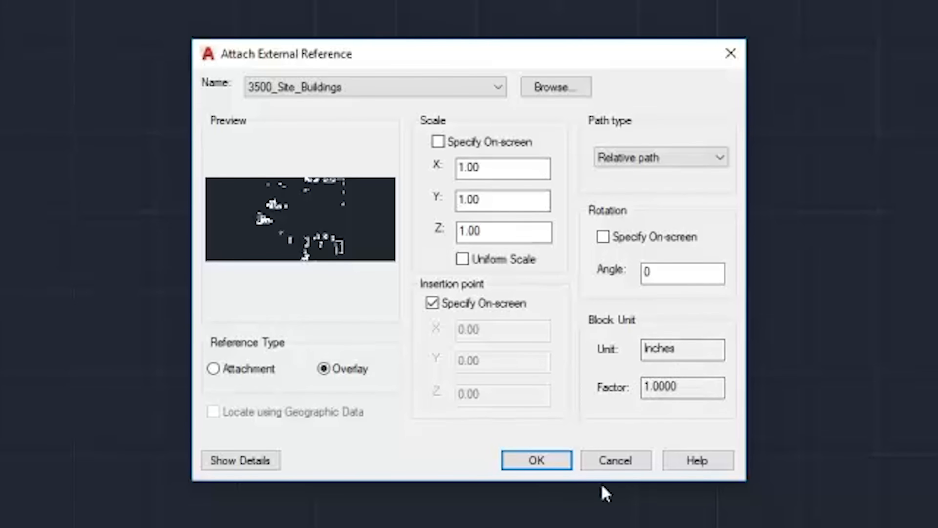
{"action": "left_click", "coordinate": [519, 462]}
{"action": "type", "text": "0,0,0"}
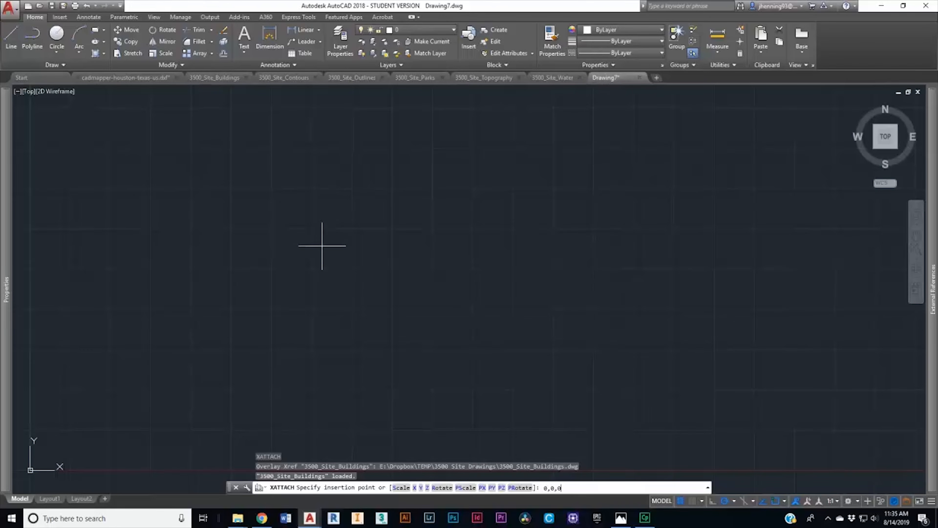
{"action": "key", "text": "Return"}
{"action": "middle_click", "coordinate": [410, 211]}
{"action": "middle_click", "coordinate": [411, 210]}
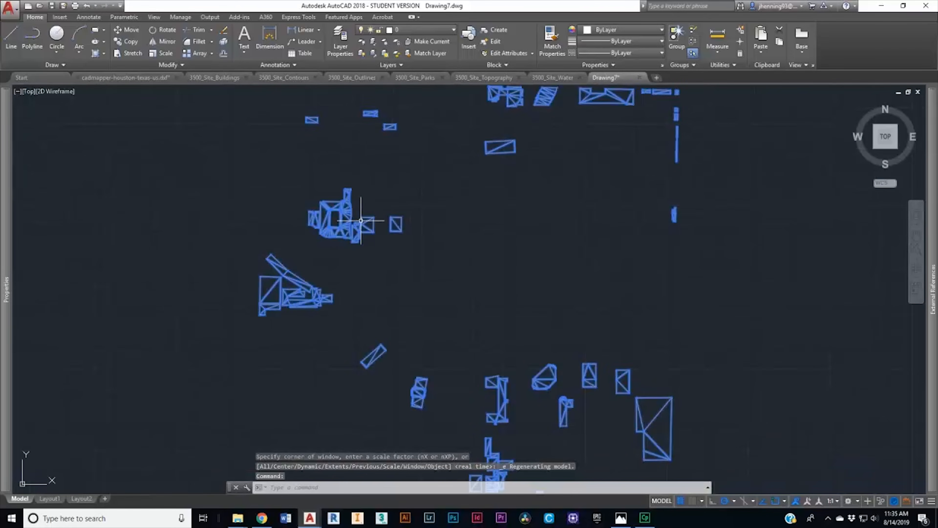
Attach 3500_Site_Contours as an overlay external reference at insertion point 0,0,0
{"action": "key", "text": "Escape"}
{"action": "type", "text": "XA"}
{"action": "key", "text": "Return"}
{"action": "left_click", "coordinate": [220, 187]}
{"action": "left_click", "coordinate": [595, 350]}
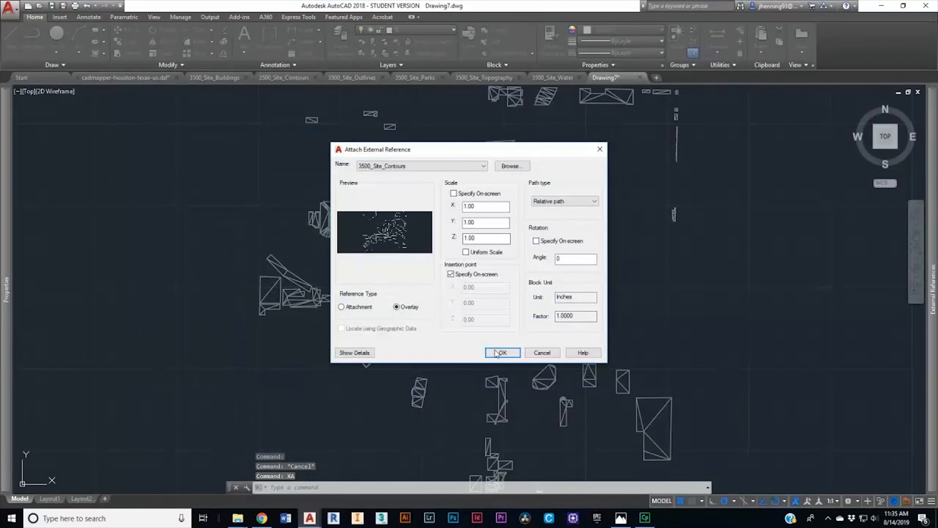
{"action": "left_click", "coordinate": [495, 354]}
{"action": "type", "text": "0,0,0"}
{"action": "key", "text": "Return"}
Attach 3500_Site_Outlines as an external reference at insertion point 0,0,0
{"action": "type", "text": "XA"}
{"action": "key", "text": "Return"}
{"action": "left_click", "coordinate": [222, 197]}
{"action": "left_click", "coordinate": [596, 350]}
{"action": "left_click", "coordinate": [508, 354]}
{"action": "type", "text": "0,0,0"}
Attach 3500_Site_Parks as an external reference at insertion point 0,0,0
{"action": "left_click", "coordinate": [223, 206]}
{"action": "left_click", "coordinate": [596, 350]}
{"action": "left_click", "coordinate": [503, 353]}
{"action": "type", "text": "0,0,0"}
{"action": "key", "text": "Return"}
Attach 3500_Site_Topography and 3500_Site_Water as external references at insertion point 0,0,0
{"action": "type", "text": "XA"}
{"action": "key", "text": "Return"}
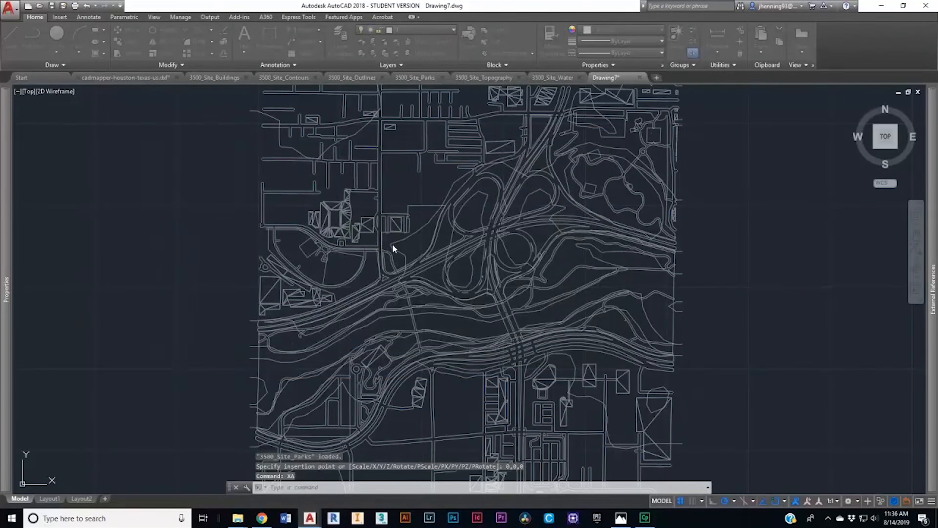
{"action": "left_click", "coordinate": [224, 215]}
{"action": "left_click", "coordinate": [224, 225]}
{"action": "left_click", "coordinate": [596, 350]}
{"action": "left_click", "coordinate": [504, 353]}
{"action": "type", "text": "0,0,0"}
{"action": "key", "text": "Return"}
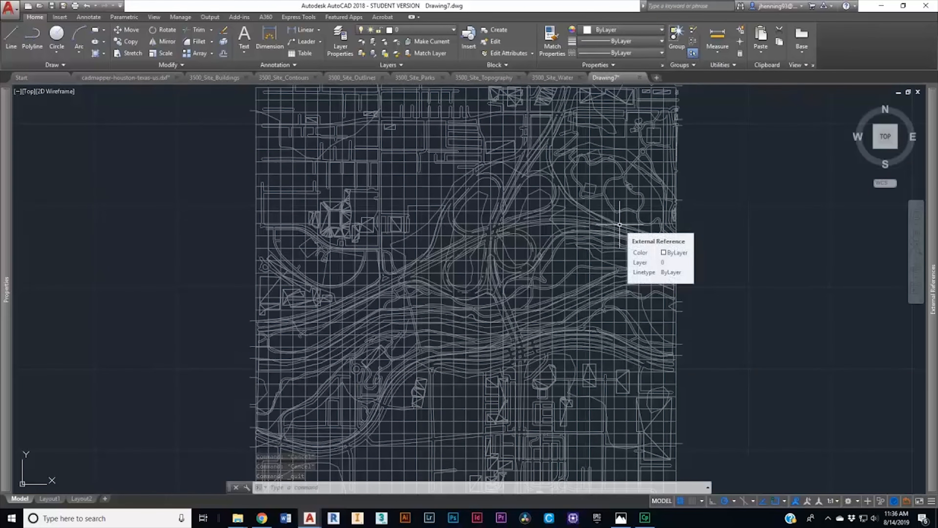
Save the combined drawing as 3500_Site_Master in the 3500 Site Drawings folder
{"action": "left_click", "coordinate": [7, 11]}
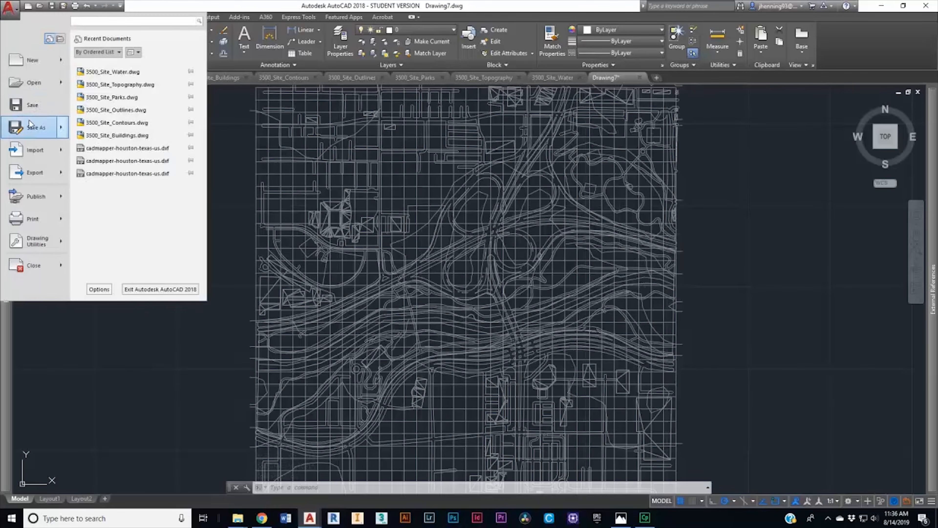
{"action": "left_click", "coordinate": [33, 127]}
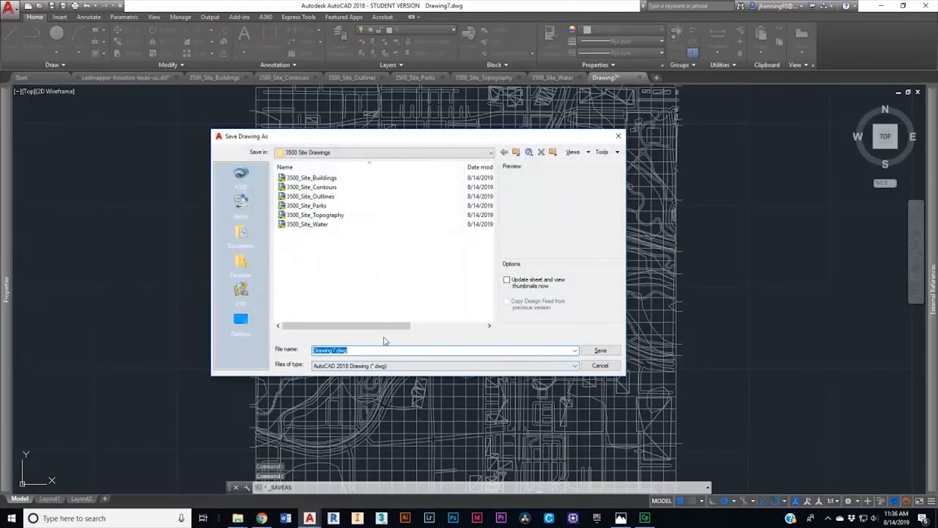
{"action": "type", "text": "3500_Site_Master"}
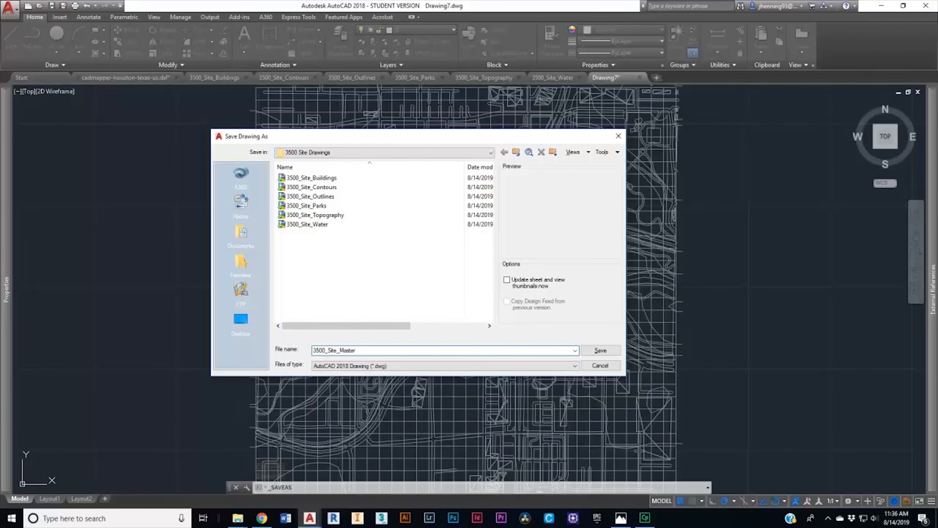
{"action": "key", "text": "Return"}
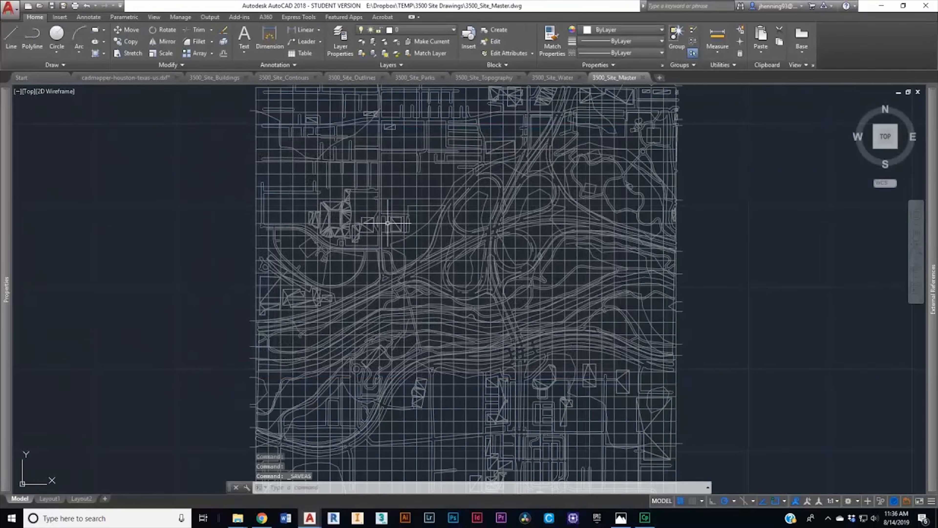
Show the combined 3500_Site_Master drawing in a 3D view with the Shades of Gray visual style
{"action": "middle_click_drag", "start_coordinate": [594, 401], "coordinate": [417, 237], "text": "shift"}
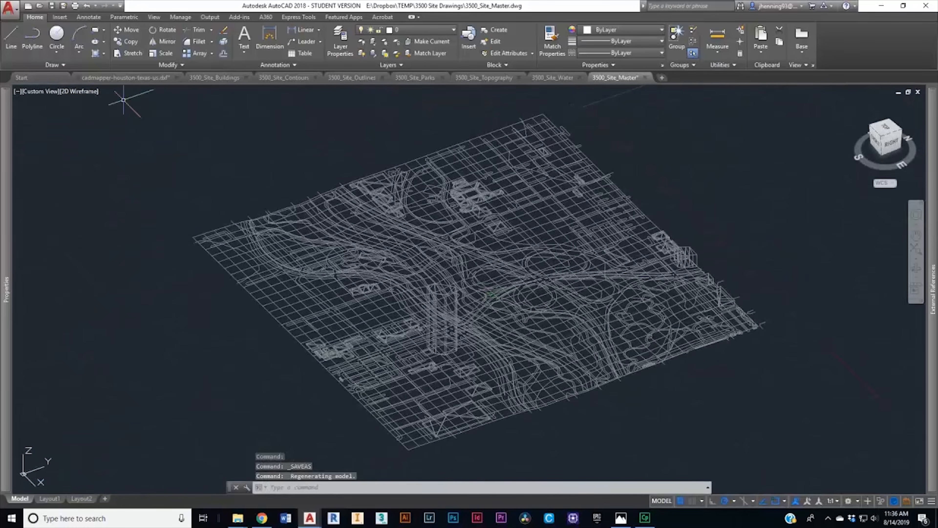
{"action": "left_click", "coordinate": [88, 91]}
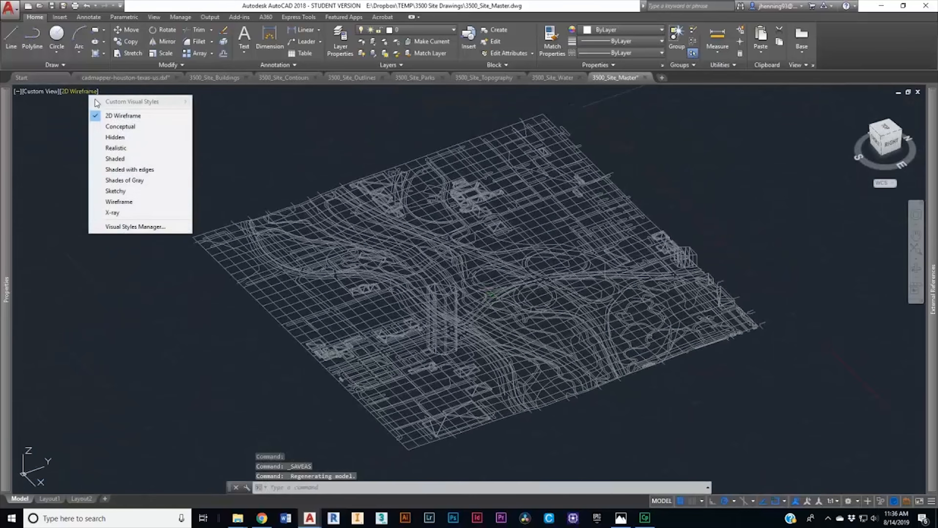
{"action": "left_click", "coordinate": [135, 180]}
{"action": "mouse_move", "coordinate": [589, 351]}
{"action": "middle_mouse_down", "text": "shift"}
{"action": "mouse_move", "coordinate": [622, 363]}
{"action": "mouse_move", "coordinate": [588, 342]}
{"action": "middle_mouse_up", "text": "shift"}
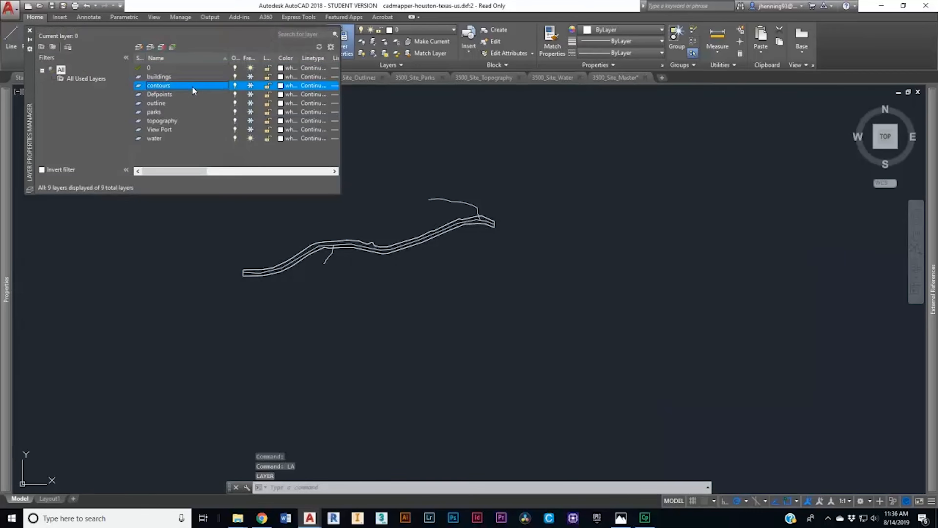
Thaw all layers in the original cadmapper-houston-texas-us drawing and display it in the Shades of Gray visual style
{"action": "key", "text": "ctrl+a"}
{"action": "left_click", "coordinate": [250, 76]}
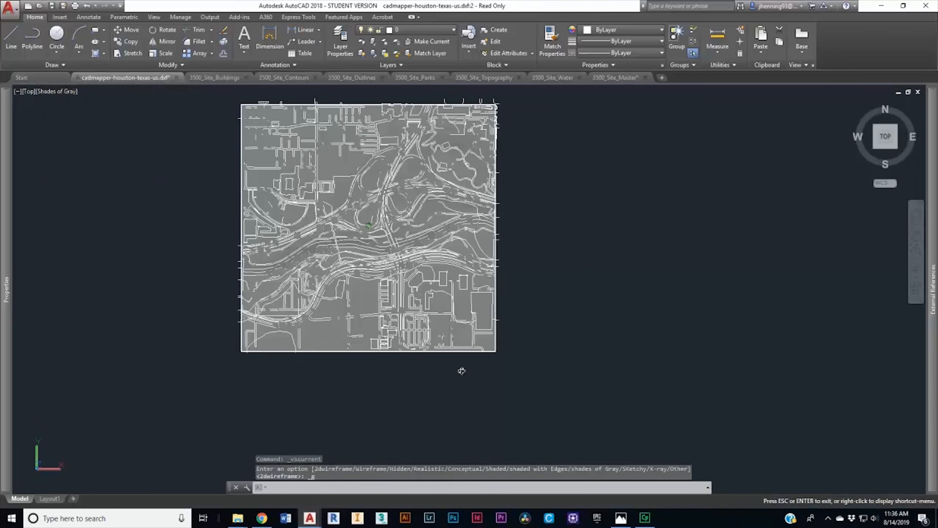
{"action": "middle_click_drag", "start_coordinate": [461, 371], "coordinate": [362, 234], "text": "shift"}
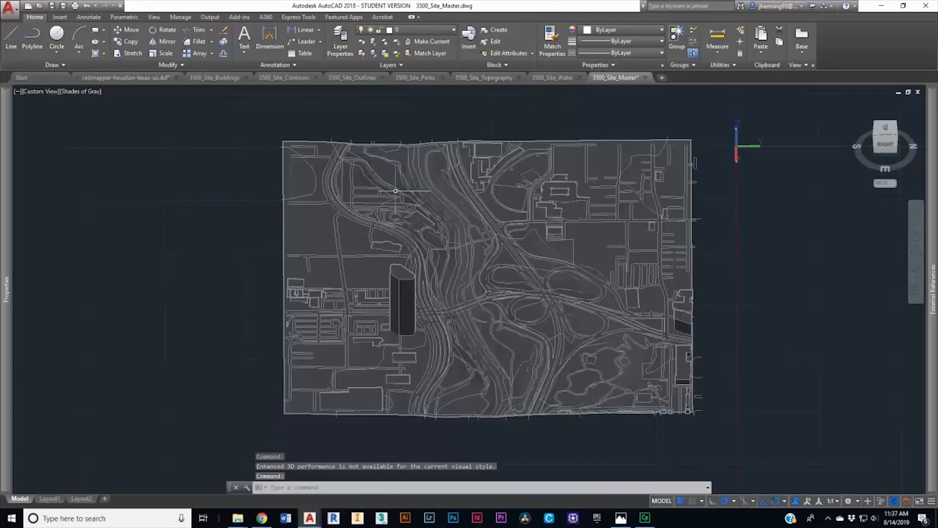
Select the topography reference in 3500_Site_Master and examine its source drawing, 3500_Site_Topography, in 3D
{"action": "mouse_move", "coordinate": [455, 355]}
{"action": "middle_mouse_down", "text": "shift"}
{"action": "mouse_move", "coordinate": [434, 335]}
{"action": "mouse_move", "coordinate": [557, 339]}
{"action": "middle_mouse_up", "text": "shift"}
{"action": "left_click", "coordinate": [365, 273]}
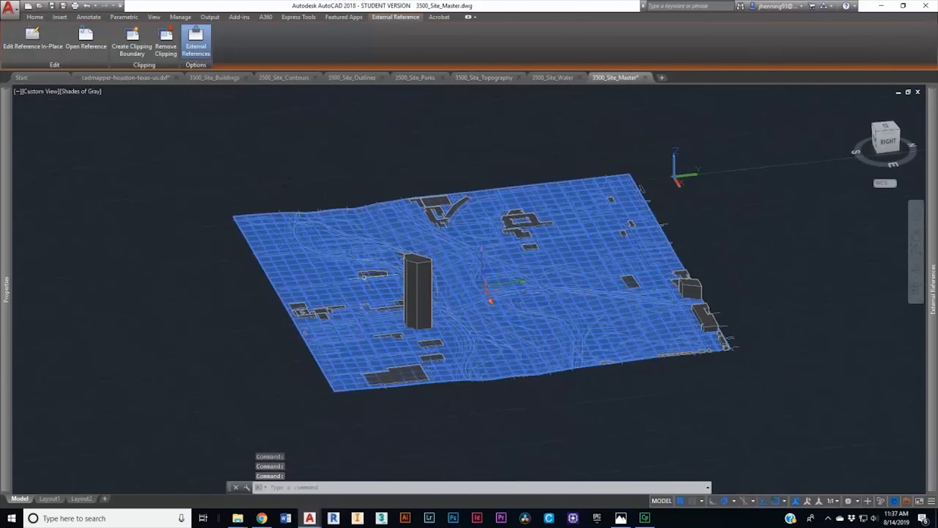
{"action": "scroll", "coordinate": [364, 272], "scroll_direction": "up", "scroll_amount": 4}
{"action": "scroll", "coordinate": [365, 274], "scroll_direction": "down", "scroll_amount": 5}
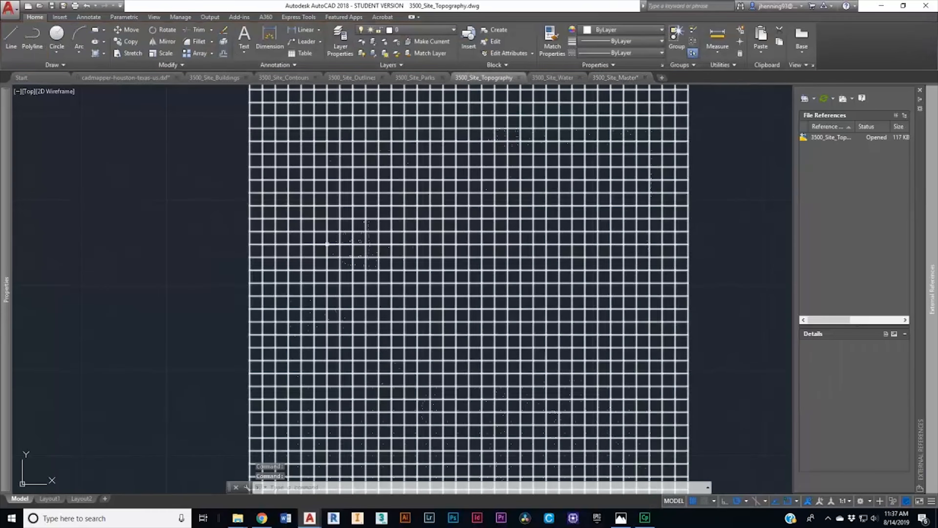
{"action": "mouse_move", "coordinate": [455, 306]}
{"action": "middle_mouse_down", "text": "shift"}
{"action": "mouse_move", "coordinate": [411, 191]}
{"action": "mouse_move", "coordinate": [311, 171]}
{"action": "mouse_move", "coordinate": [321, 184]}
{"action": "middle_mouse_up", "text": "shift"}
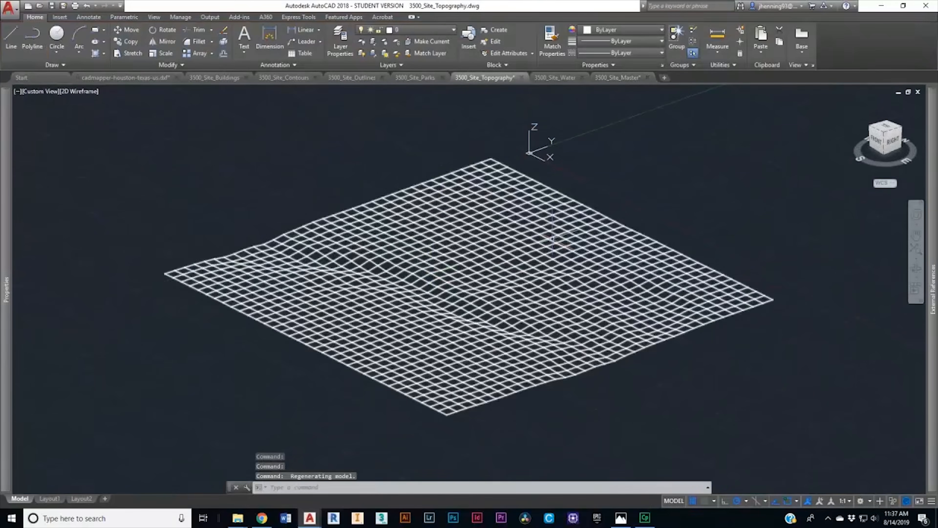
From the external references of 3500_Site_Master, open the 3500_Site_Buildings source drawing and examine it in 3D
{"action": "left_click", "coordinate": [618, 77]}
{"action": "left_click", "coordinate": [829, 147]}
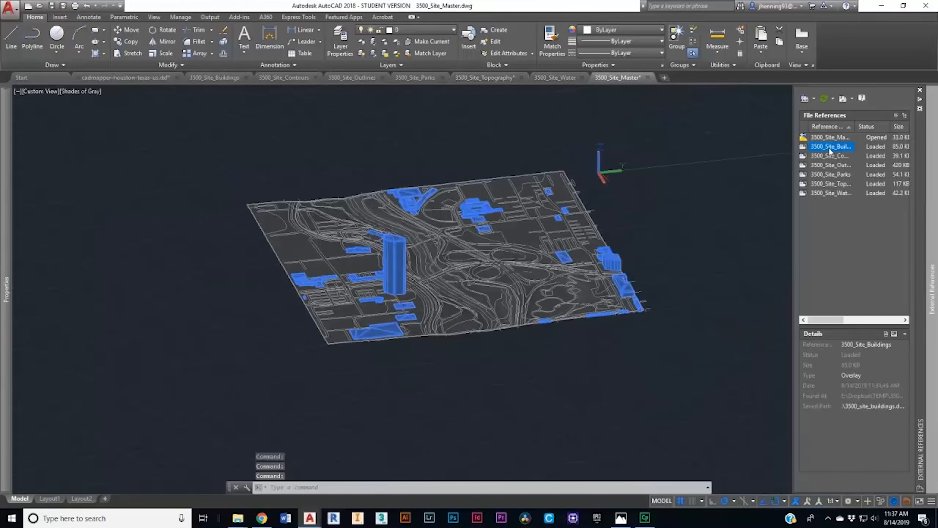
{"action": "right_click", "coordinate": [828, 147]}
{"action": "left_click", "coordinate": [856, 157]}
{"action": "middle_click_drag", "start_coordinate": [632, 329], "coordinate": [441, 184], "text": "shift"}
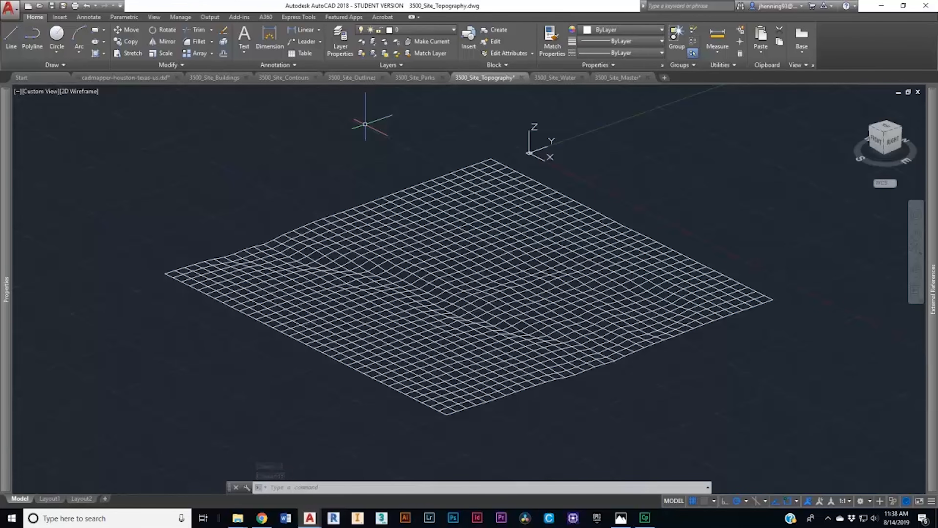
Draw a freehand zigzag test polyline around the far side of the terrain grid in 3500_Site_Topography
{"action": "type", "text": "pl"}
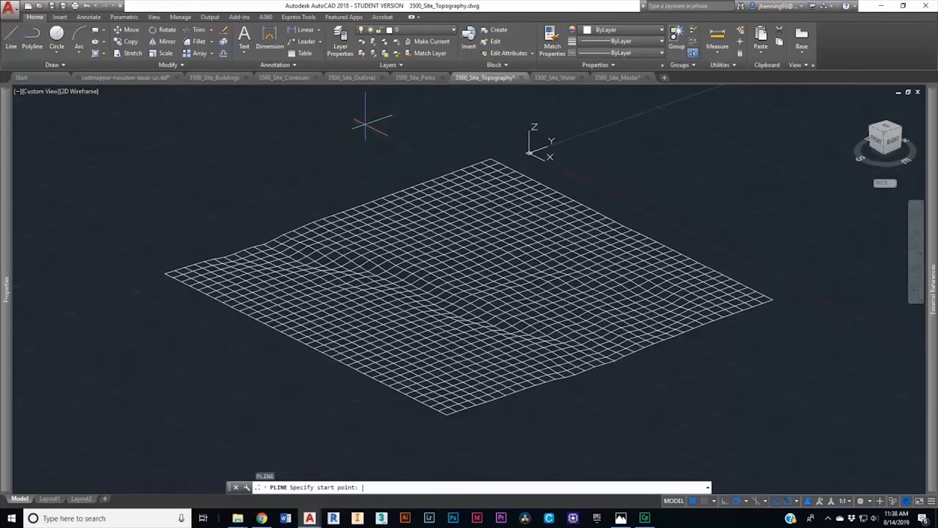
{"action": "left_click", "coordinate": [386, 138]}
{"action": "left_click", "coordinate": [688, 123]}
{"action": "left_click", "coordinate": [605, 168]}
{"action": "left_click", "coordinate": [762, 246]}
{"action": "left_click", "coordinate": [662, 112]}
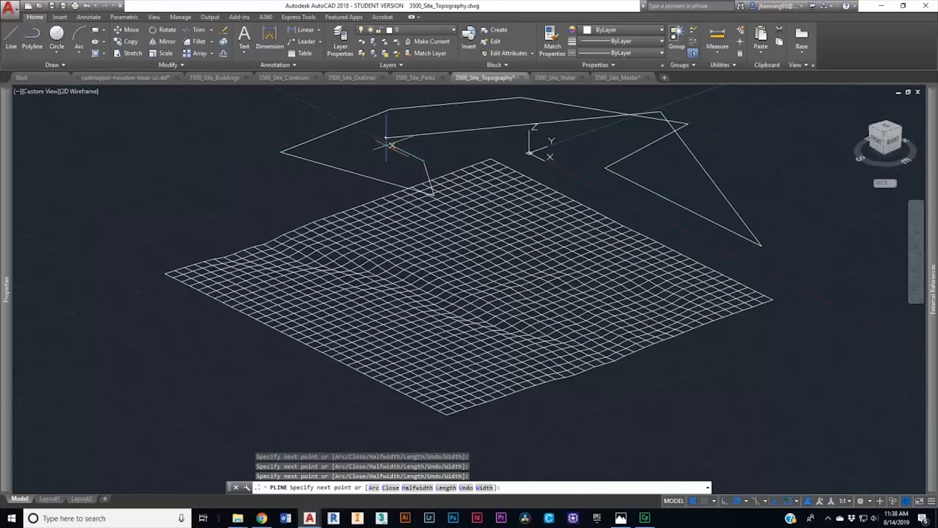
{"action": "left_click", "coordinate": [458, 122]}
{"action": "key", "text": "Escape"}
{"action": "key", "text": "Escape"}
Save 3500_Site_Topography and reload its reference in 3500_Site_Master to check the added polyline
{"action": "left_click", "coordinate": [51, 6]}
{"action": "left_click", "coordinate": [610, 78]}
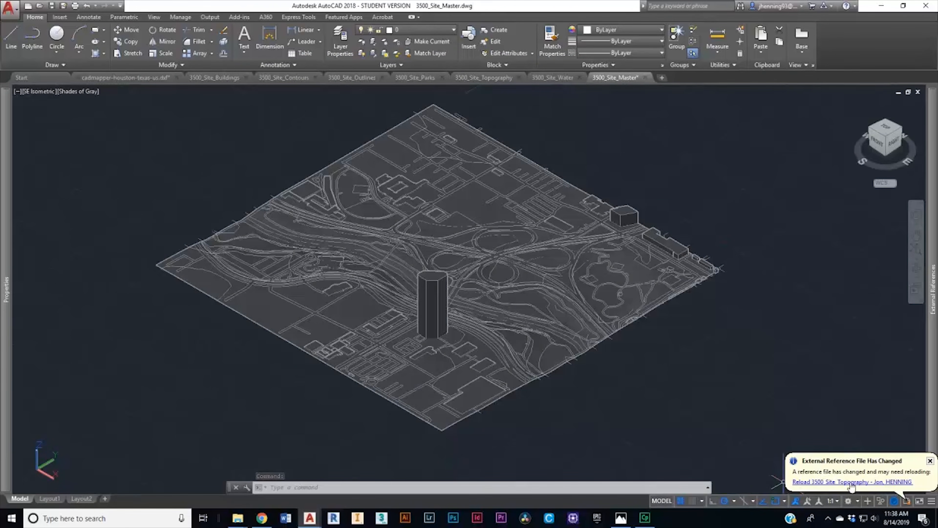
{"action": "left_click", "coordinate": [839, 483]}
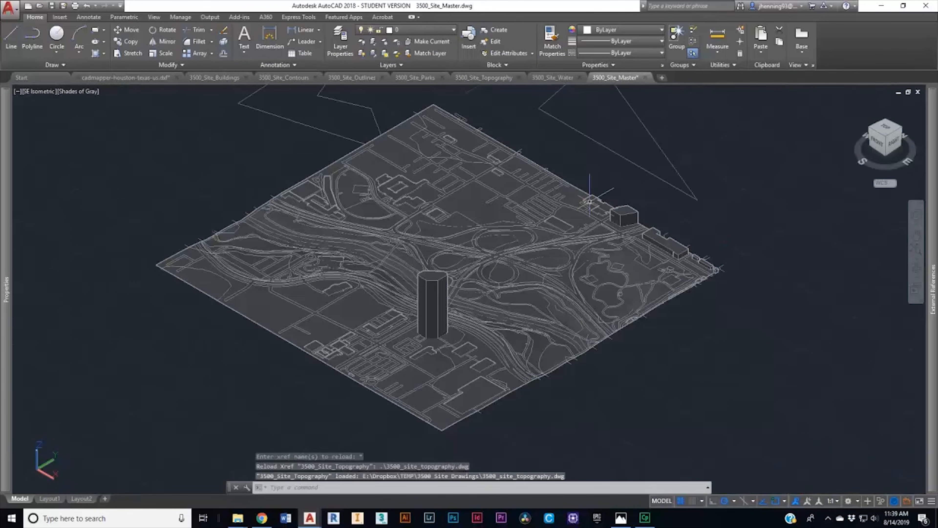
{"action": "middle_click_drag", "start_coordinate": [590, 199], "coordinate": [583, 281]}
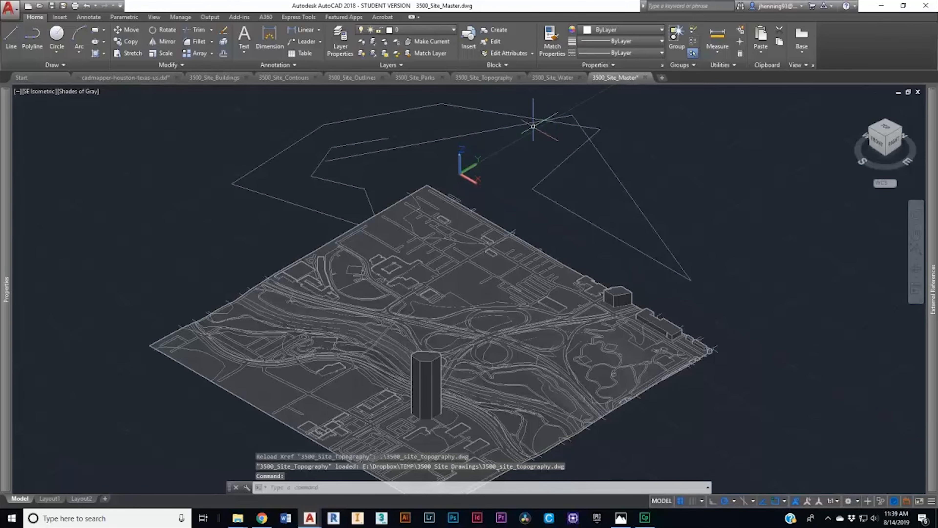
{"action": "left_click", "coordinate": [511, 121]}
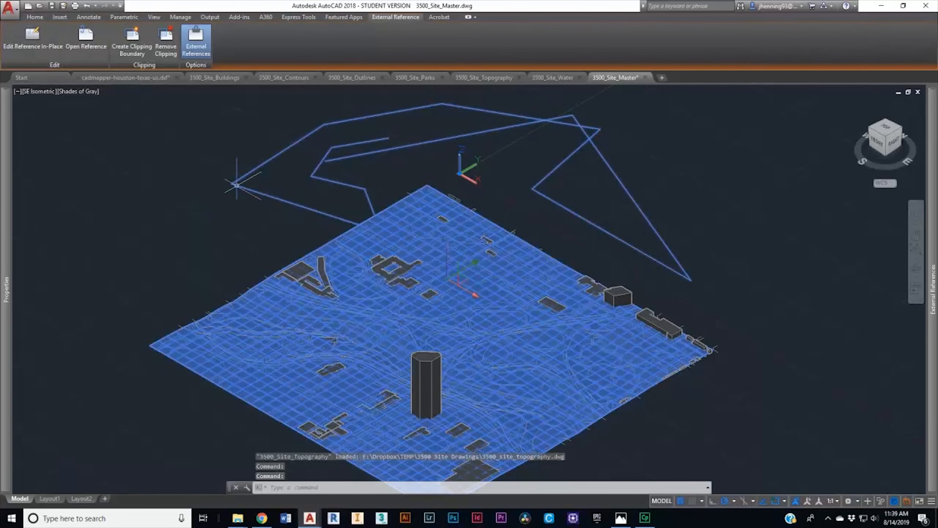
{"action": "key", "text": "Escape"}
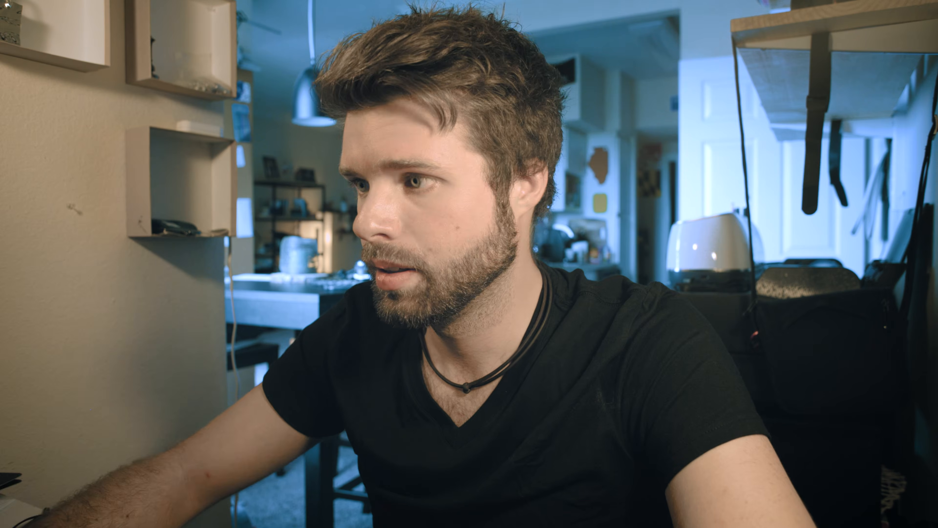